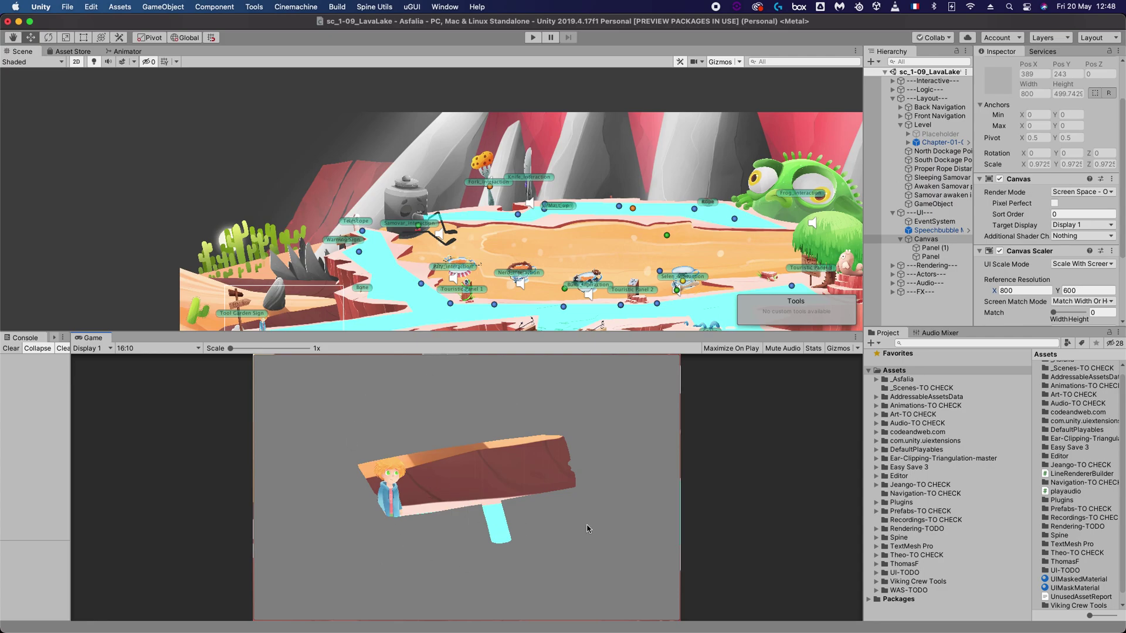
- Open the context menu for the existing Canvas object in the Hierarchy
right_click(926, 240)
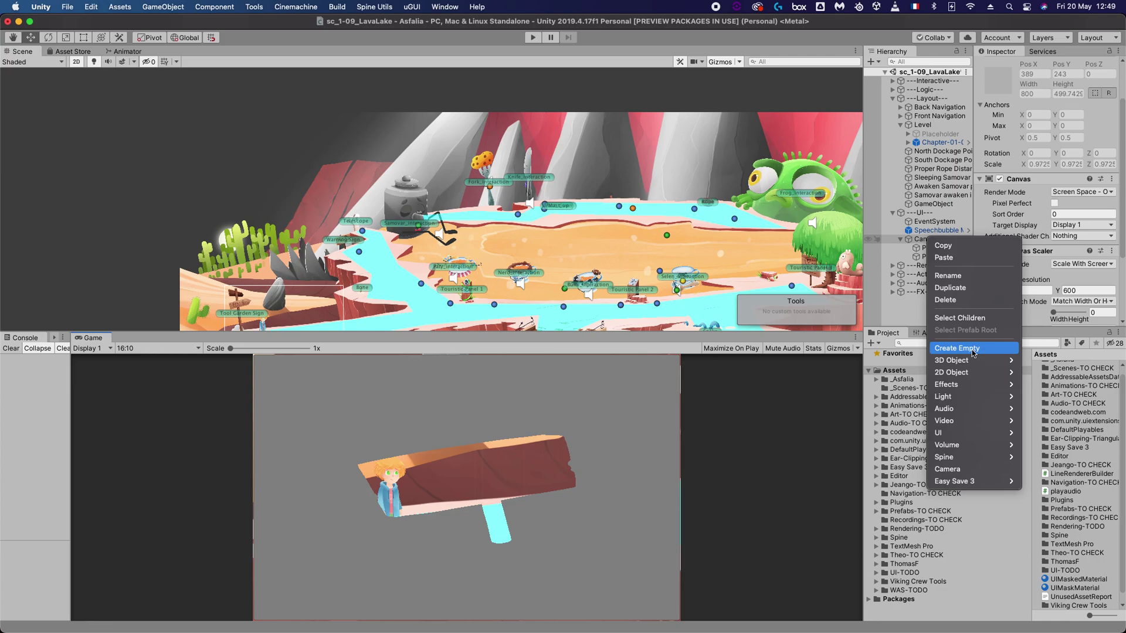
right_click(914, 241)
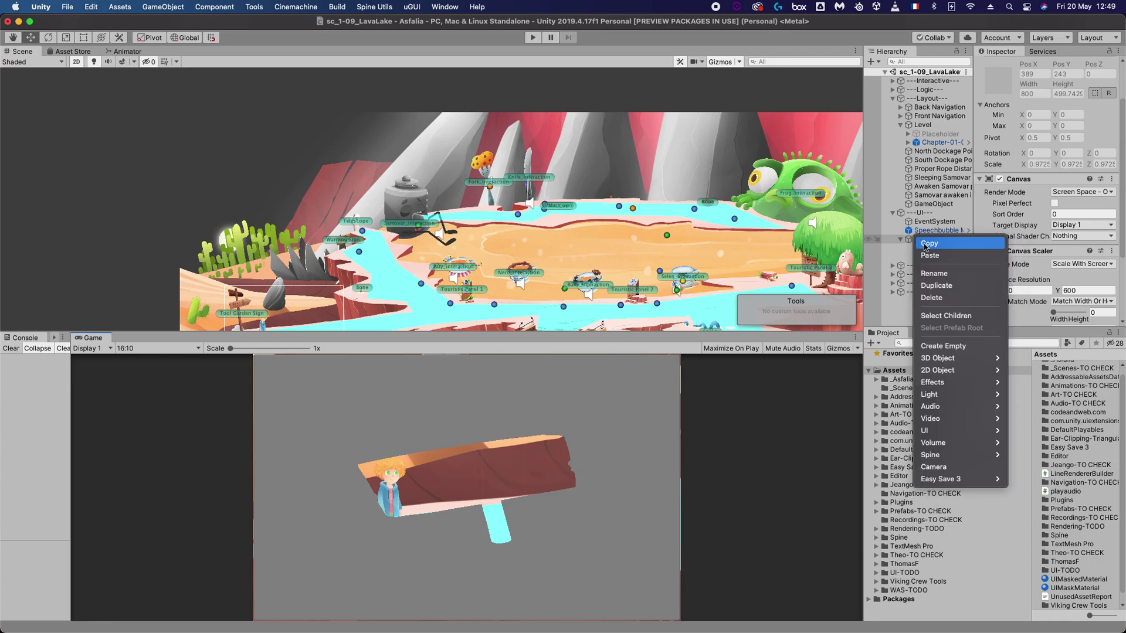
- Delete the old Canvas and create a new full-screen UI Panel
click(932, 297)
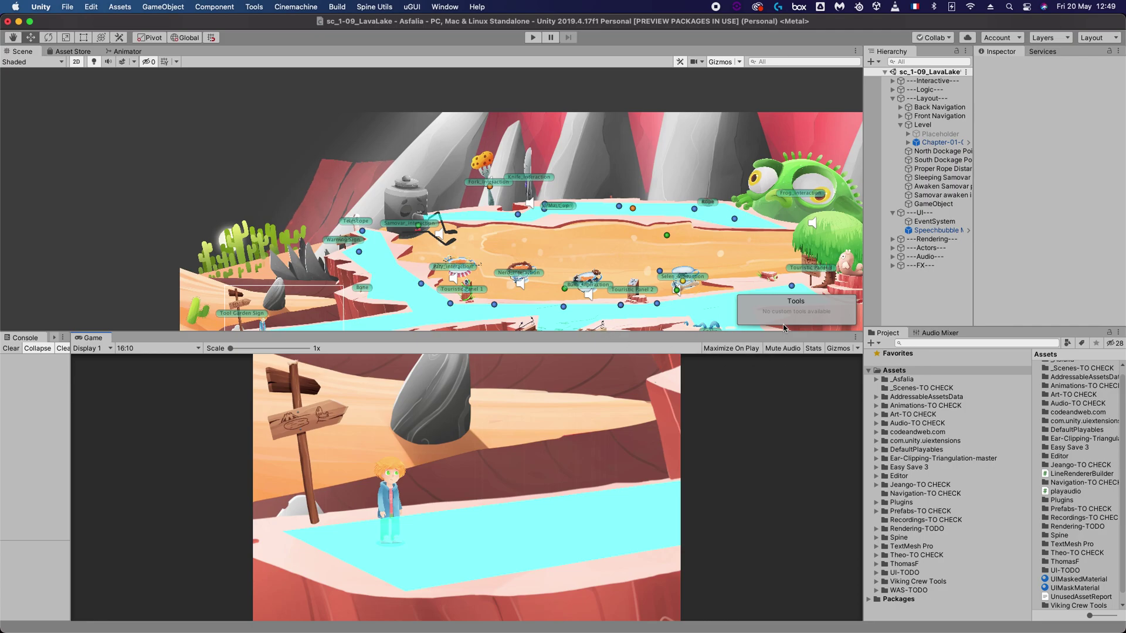
right_click(919, 213)
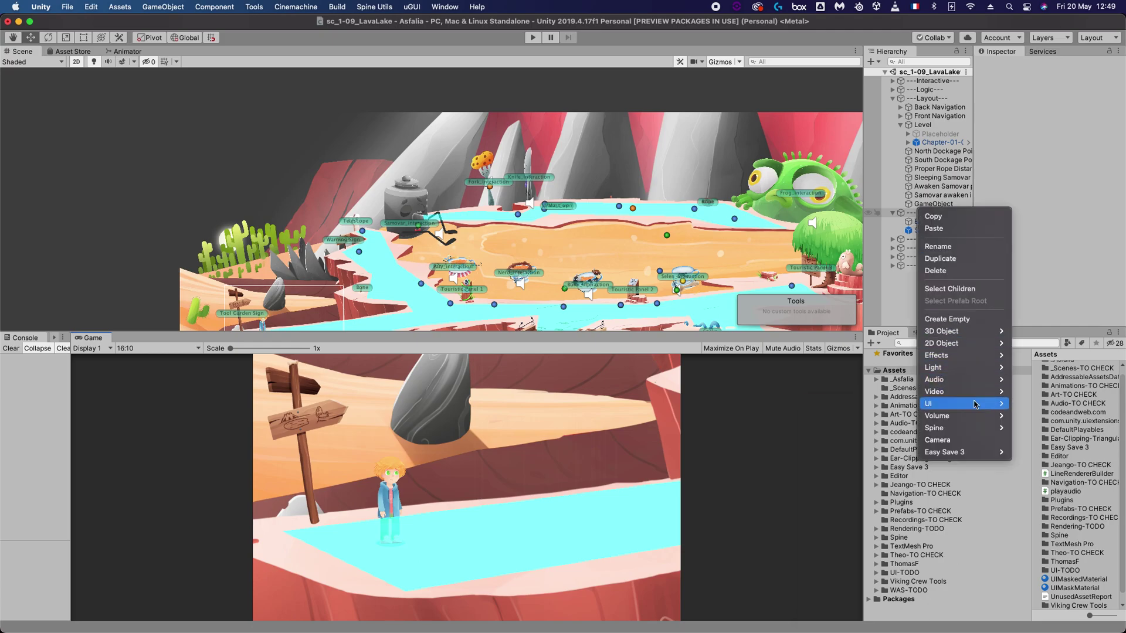
mouse_move(965, 405)
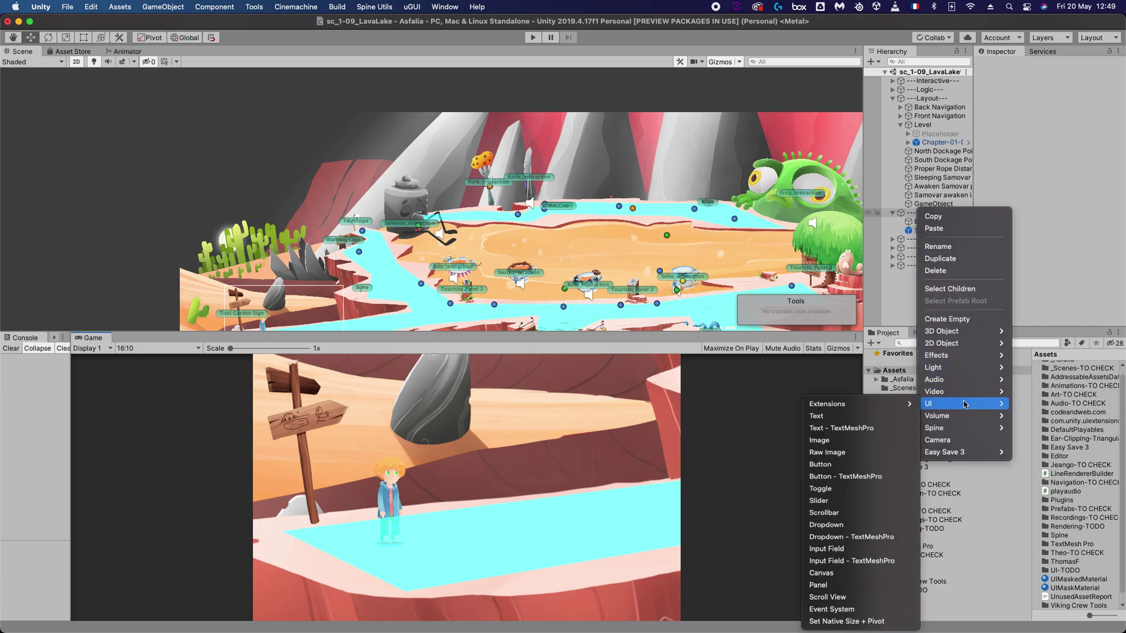
click(844, 585)
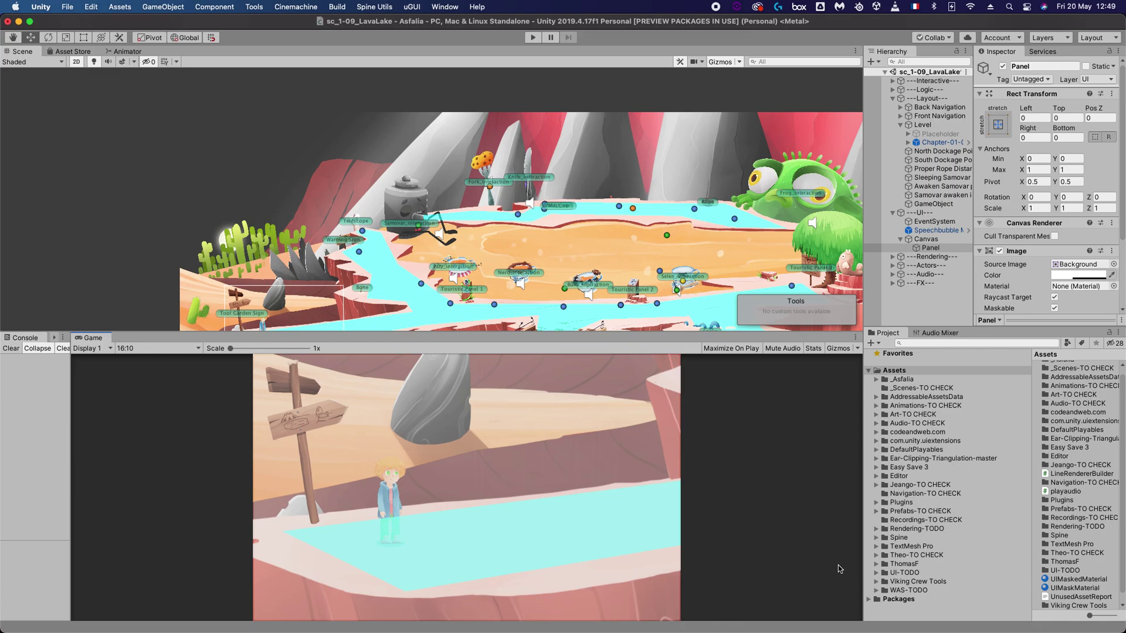
- Set the Panel's Image colour alpha to 255 so it is fully opaque
click(1094, 275)
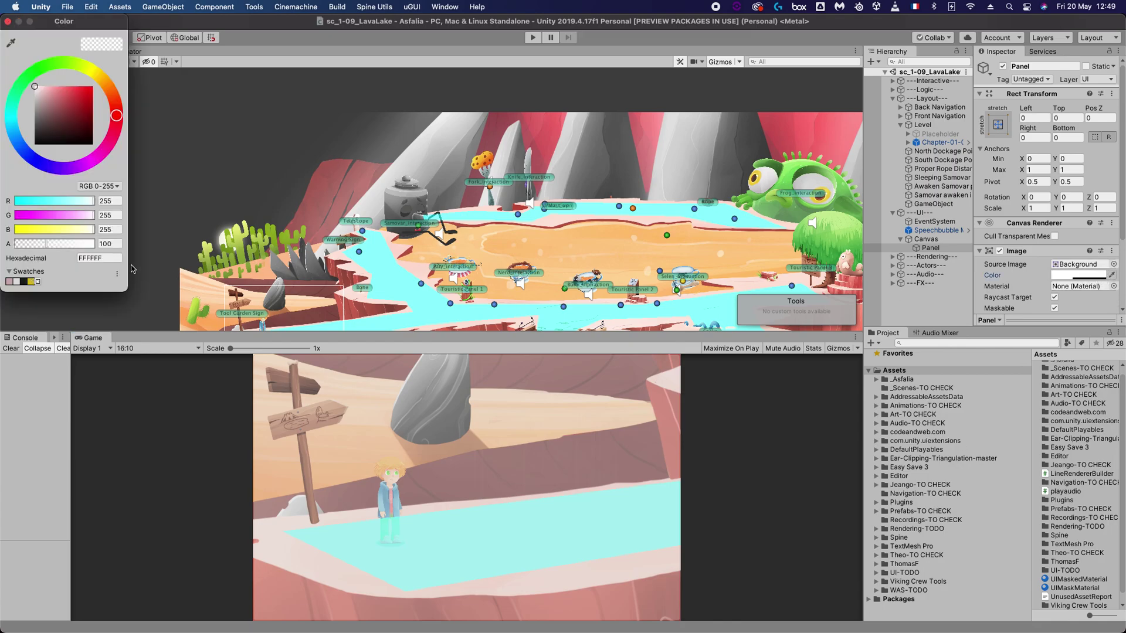
drag(52, 247, 141, 250)
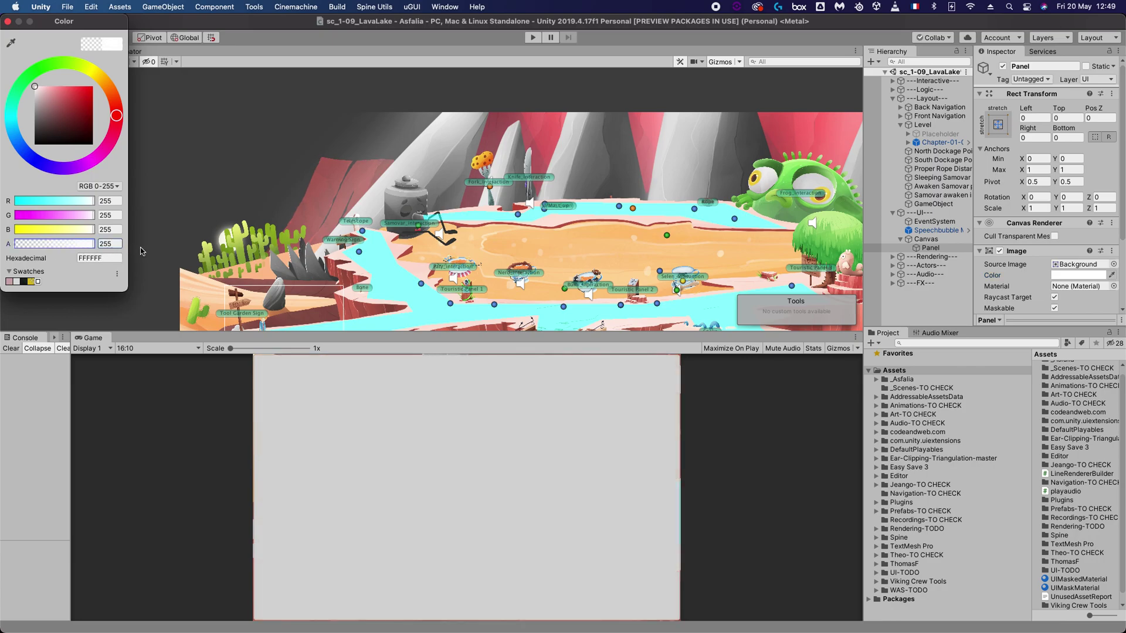
click(7, 22)
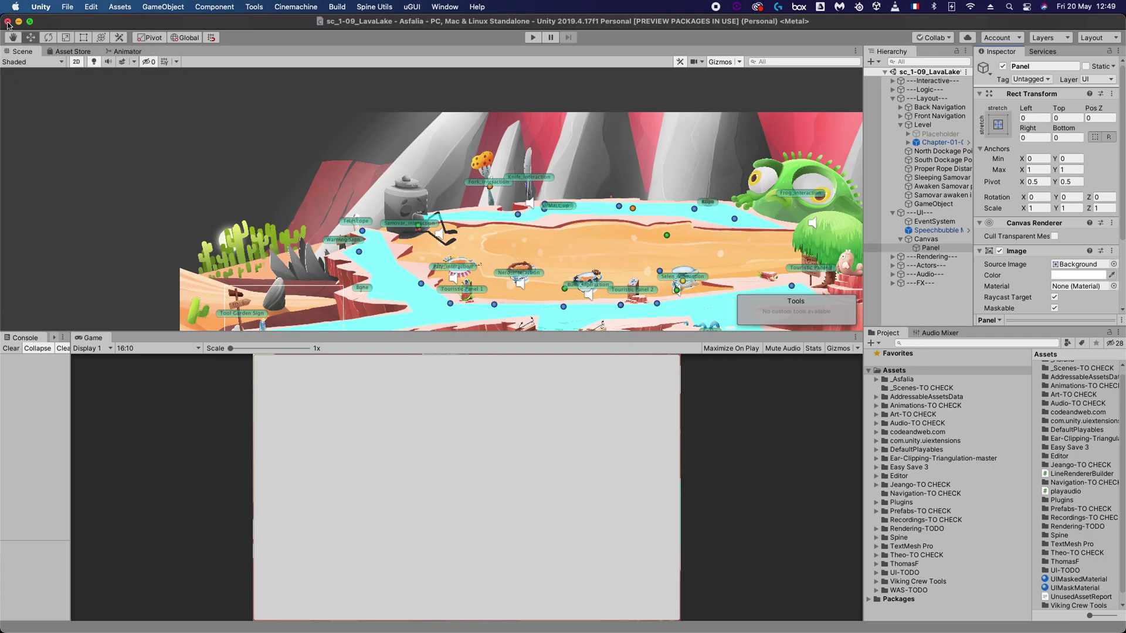
- Add a second UI Panel, Panel (1), under the Canvas
right_click(925, 241)
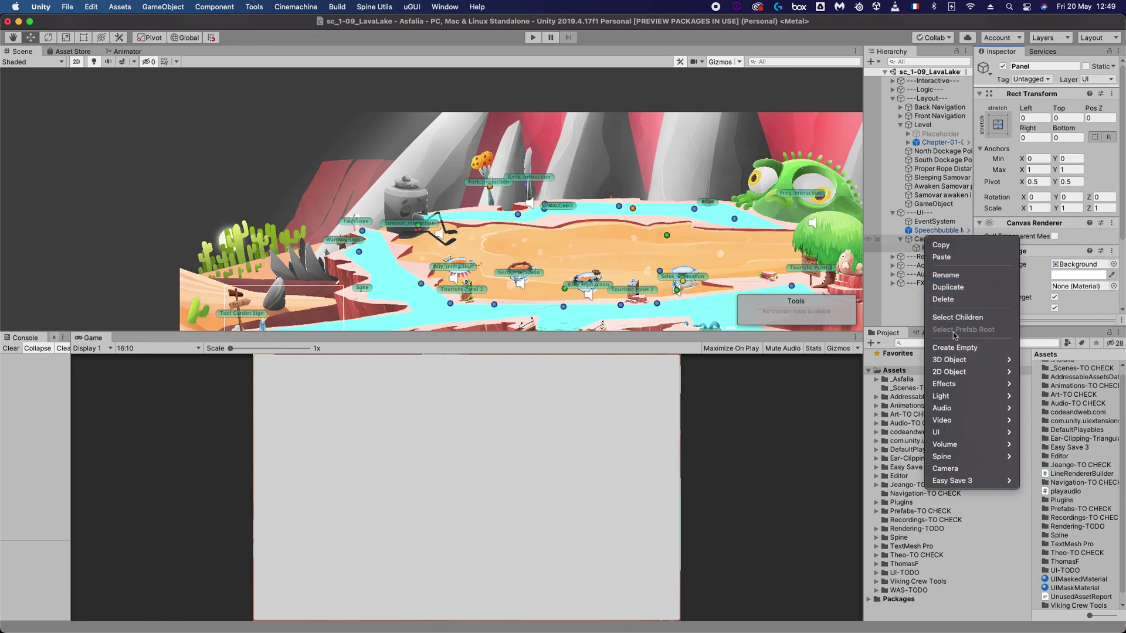
mouse_move(944, 432)
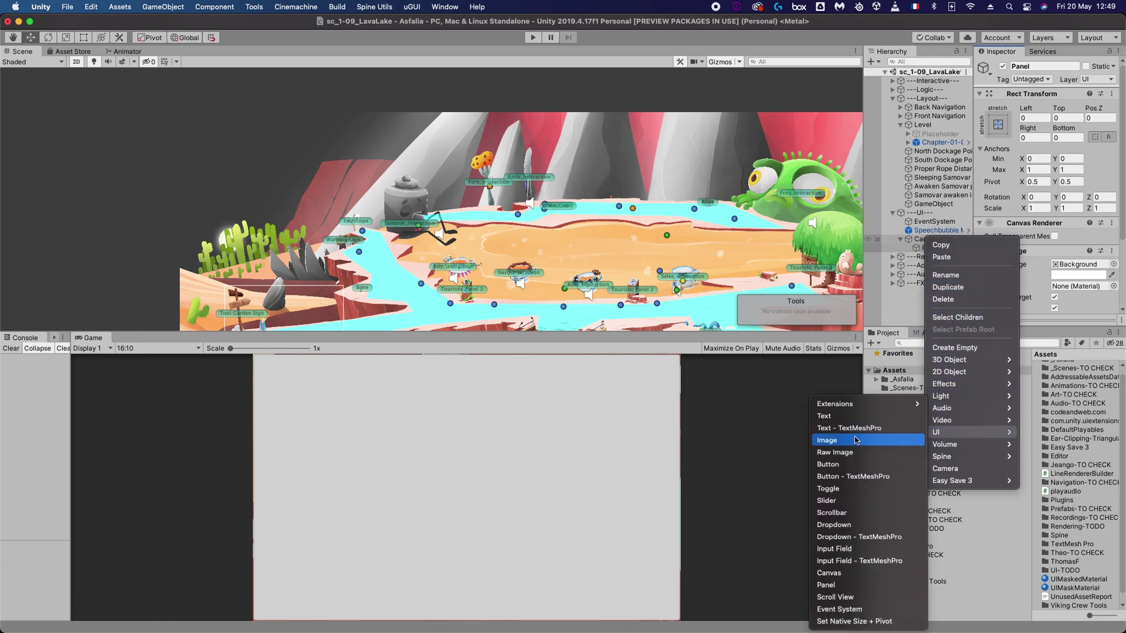
click(917, 321)
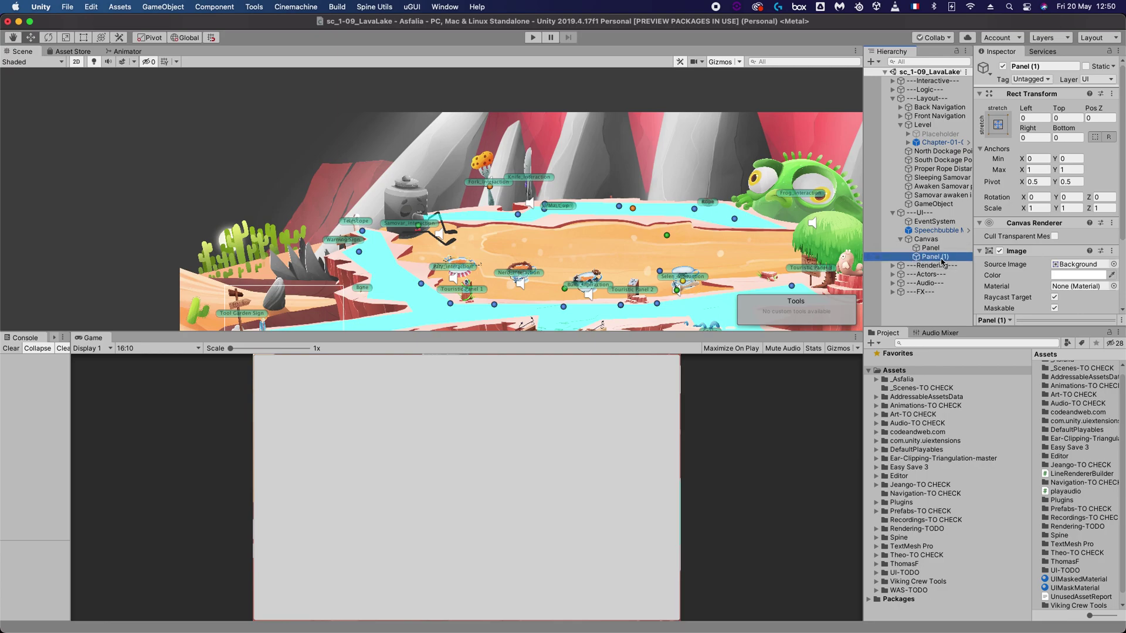
- Nest the original Panel inside Panel (1) and widen the side panels
drag(918, 248, 935, 257)
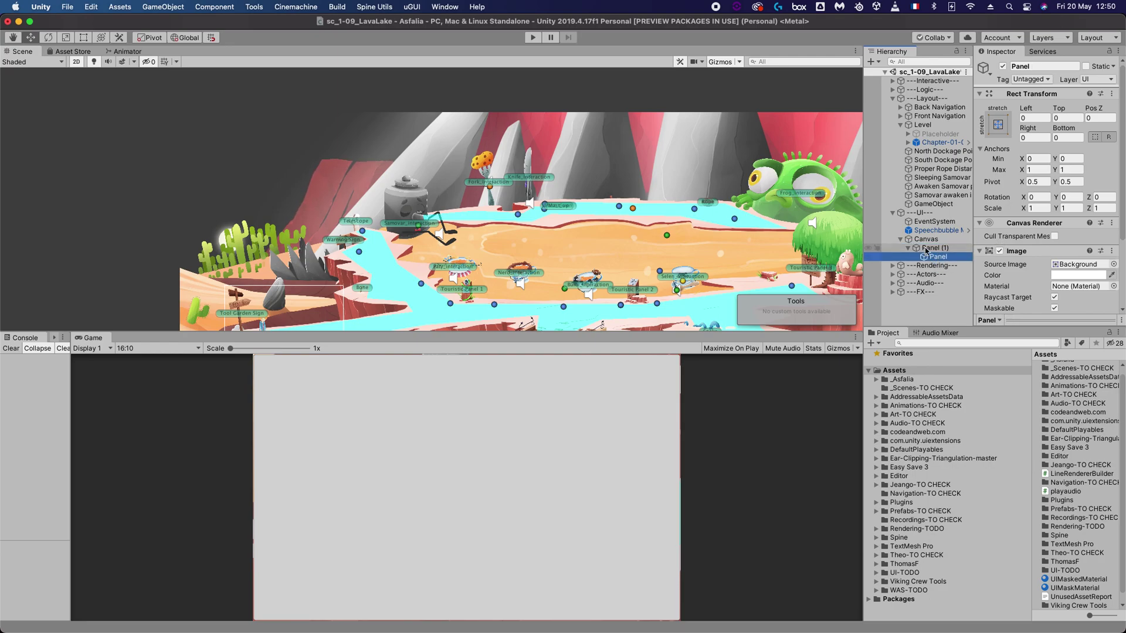
scroll(1053, 240, down, 3)
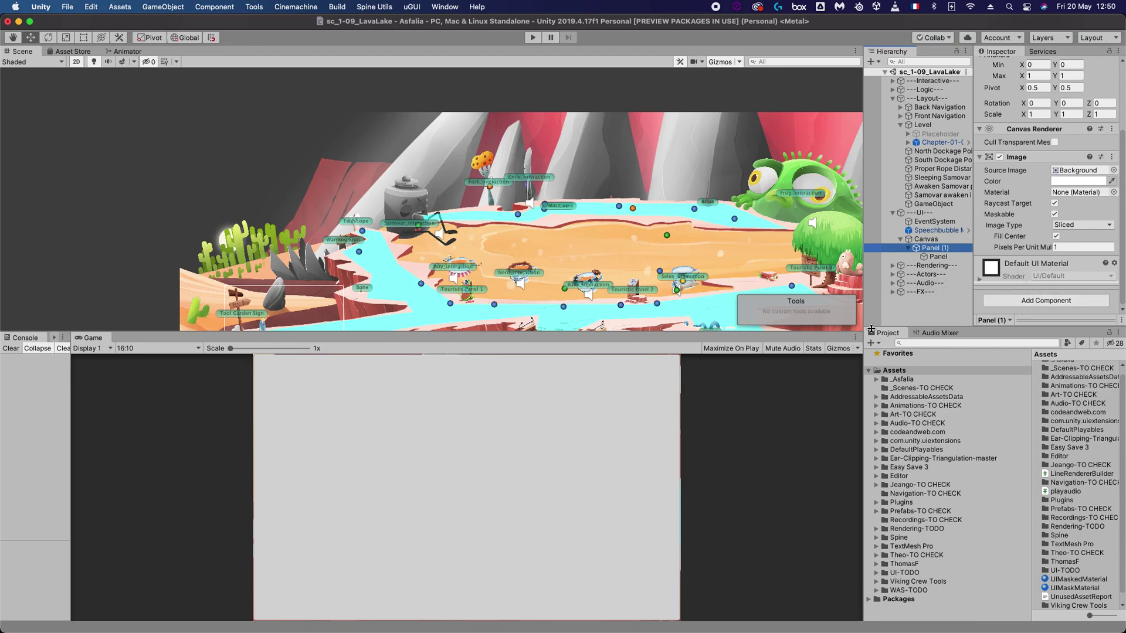
drag(863, 301, 698, 300)
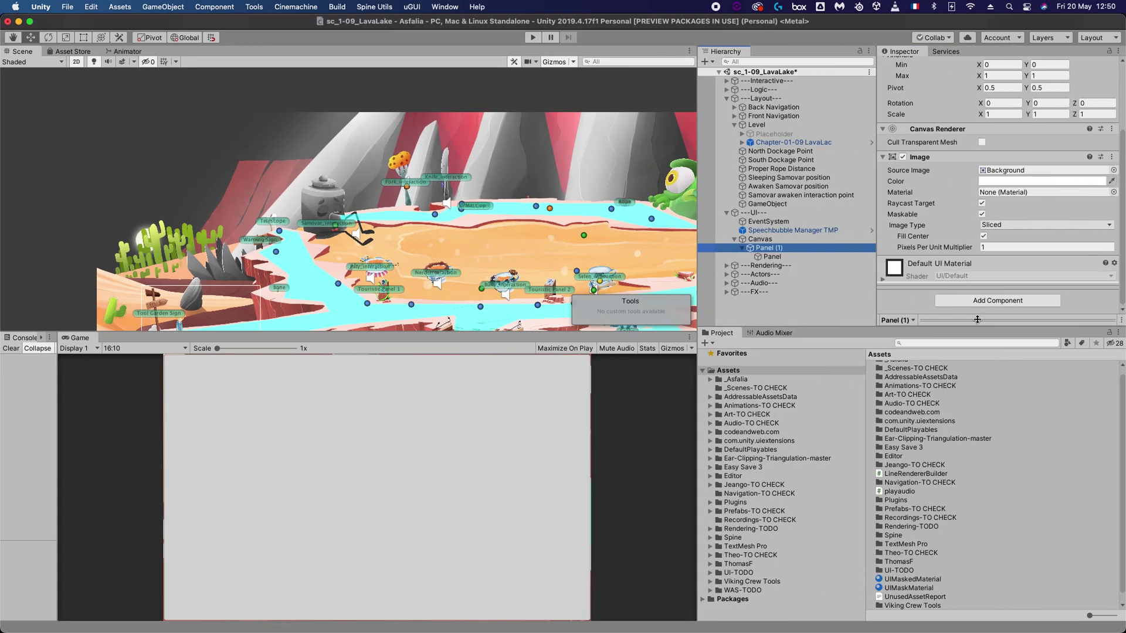
- Add a Mask component to Panel (1) with Show Mask Graphic unticked
drag(977, 320, 945, 446)
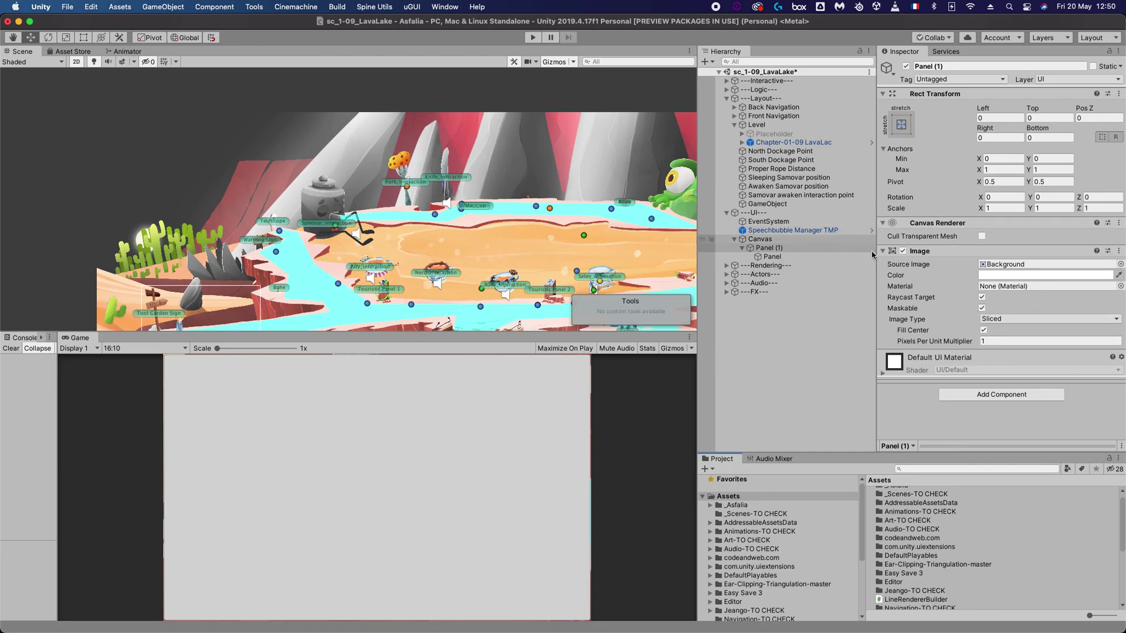
click(1001, 394)
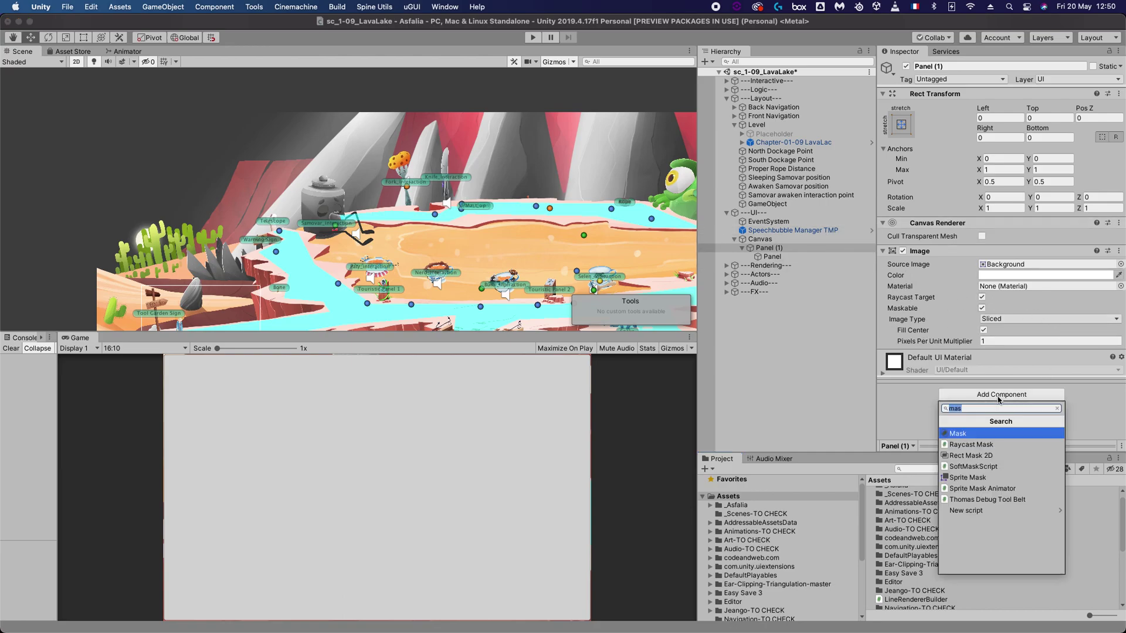
key(Escape)
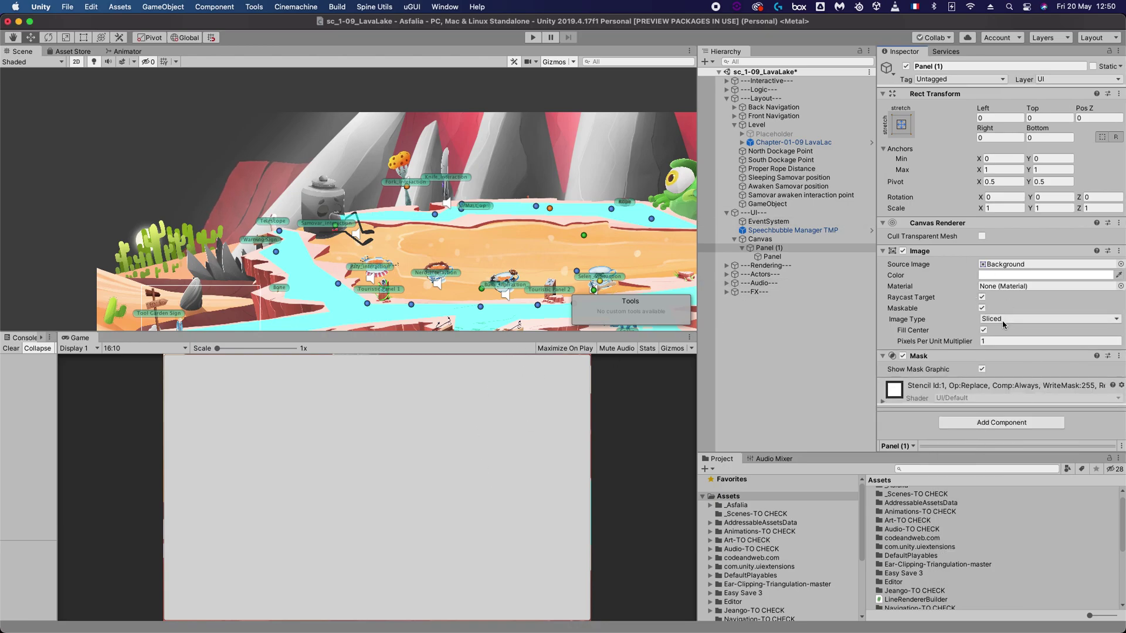
click(982, 369)
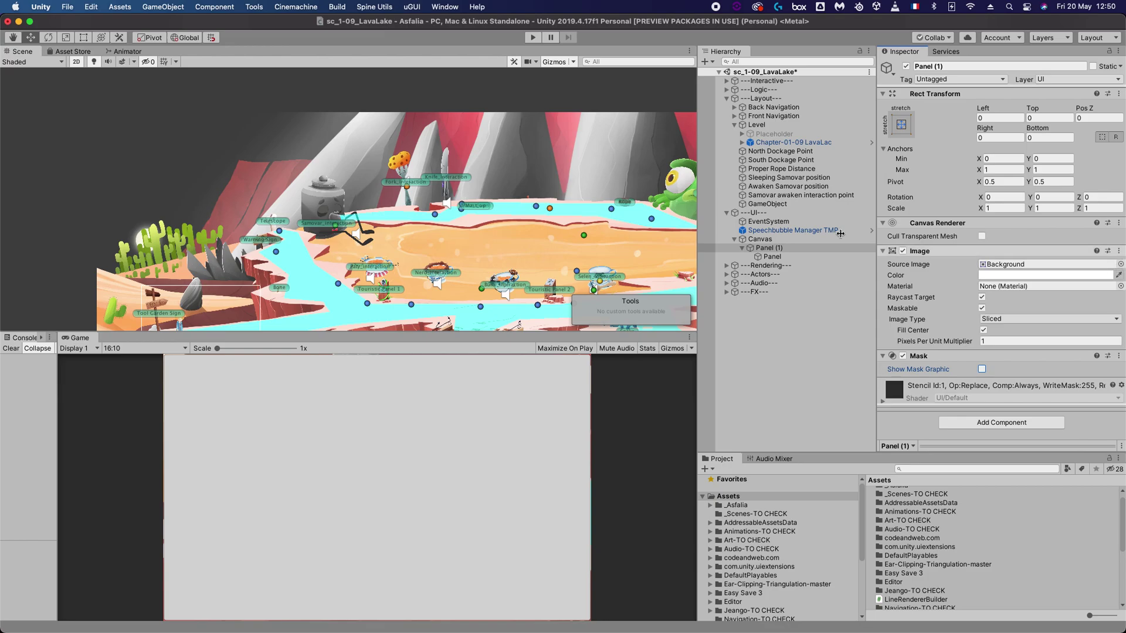
click(1120, 264)
- Try the skull and heart graffiti sprites as Panel (1)'s Source Image
scroll(847, 350, up, 3)
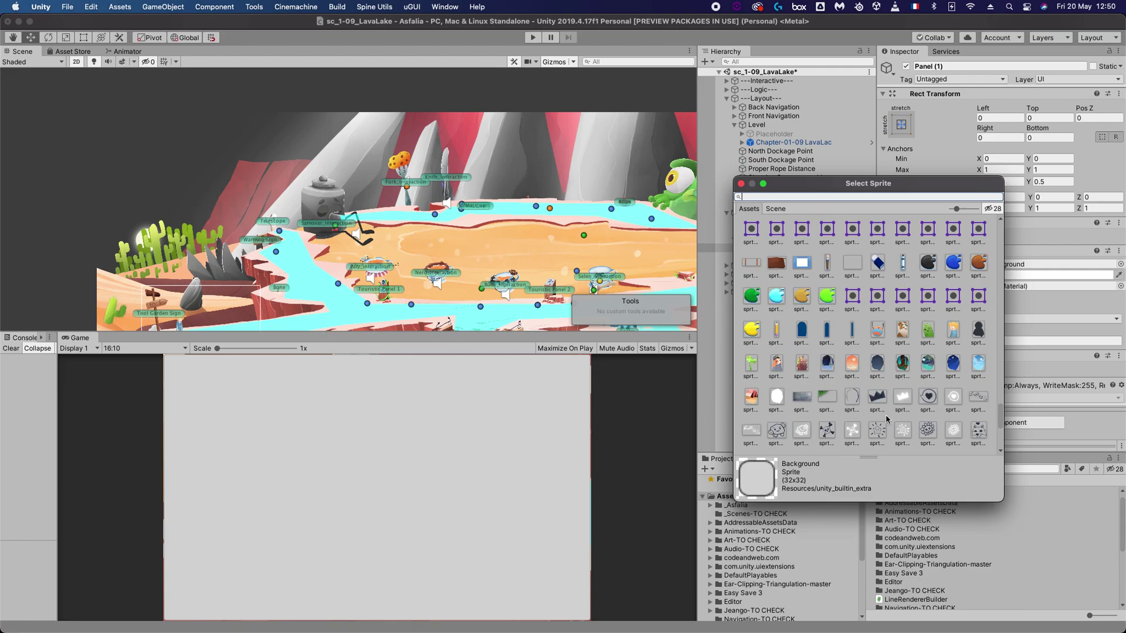
click(827, 431)
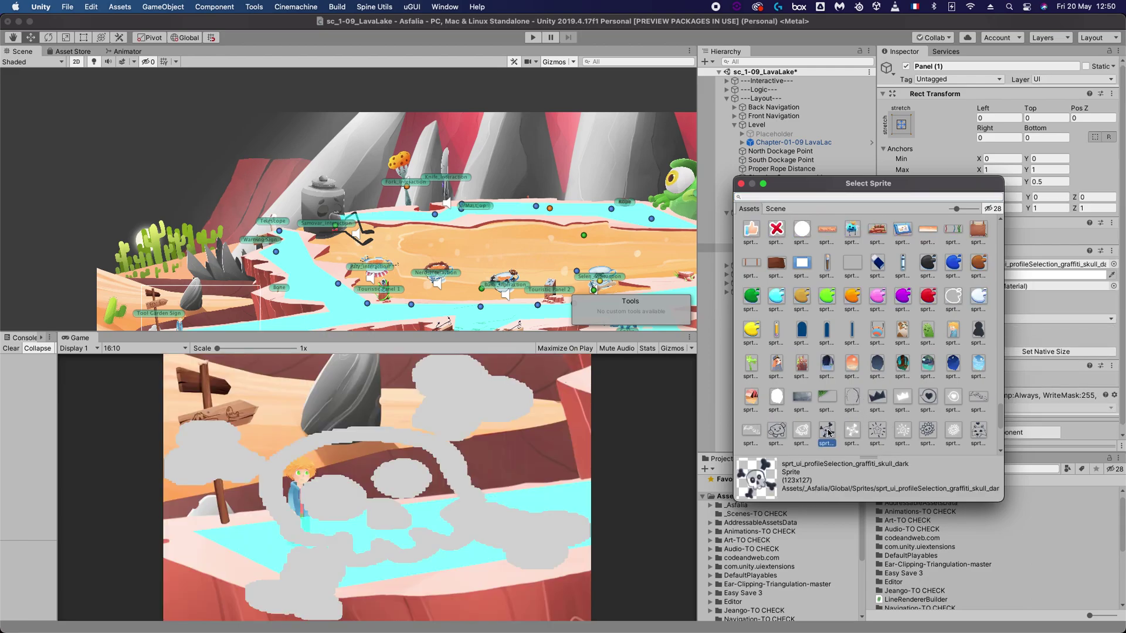
click(929, 398)
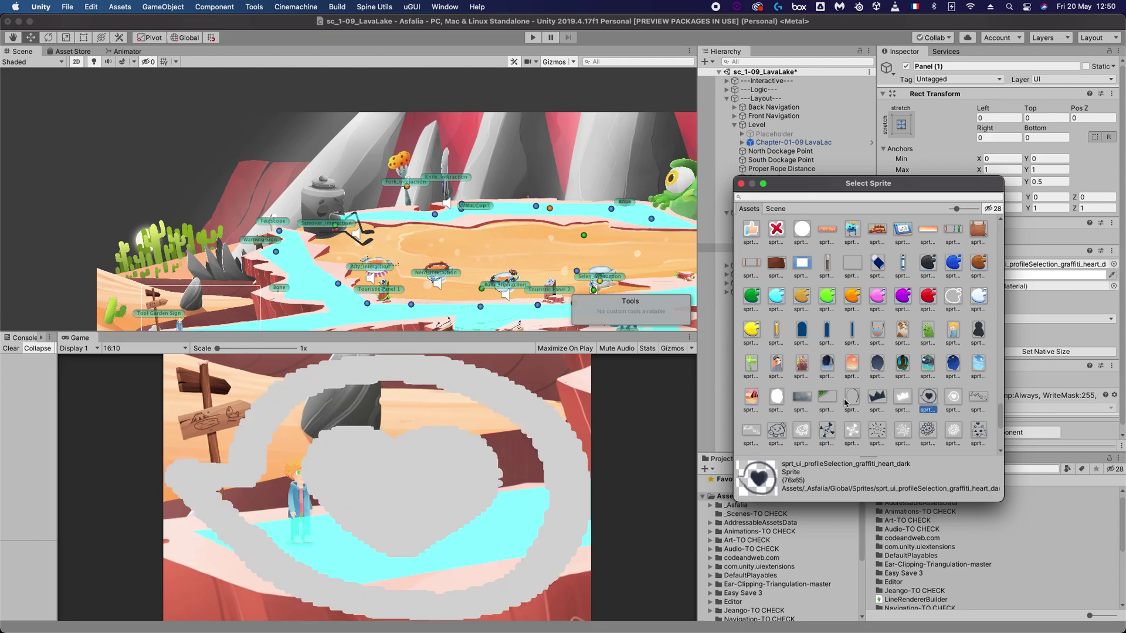
scroll(840, 377, up, 1)
scroll(816, 332, up, 10)
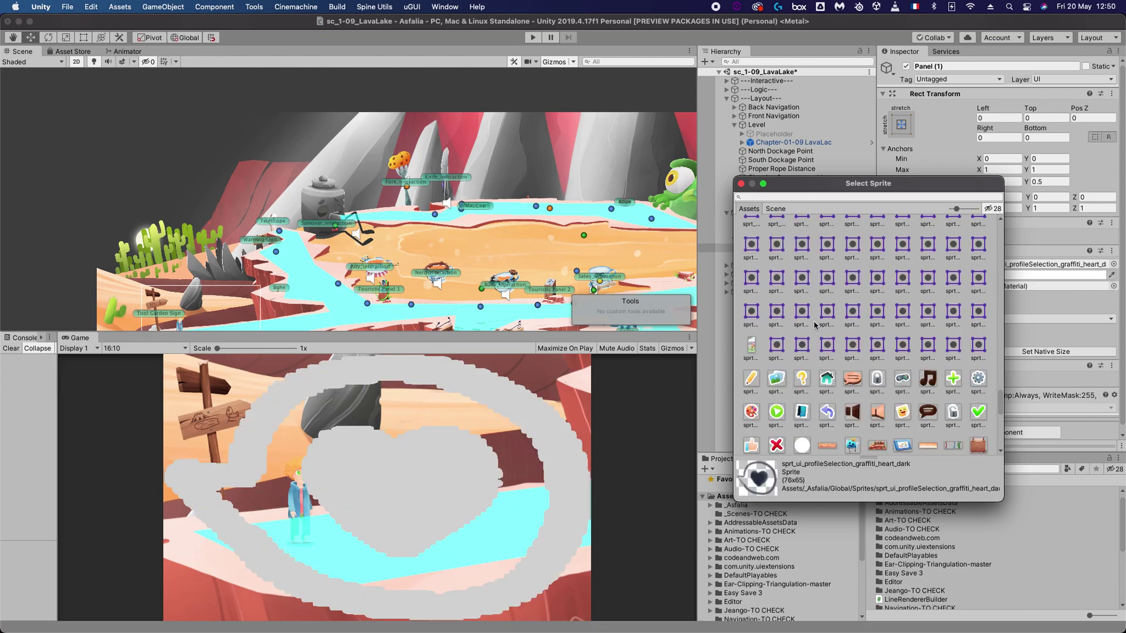
scroll(821, 337, up, 10)
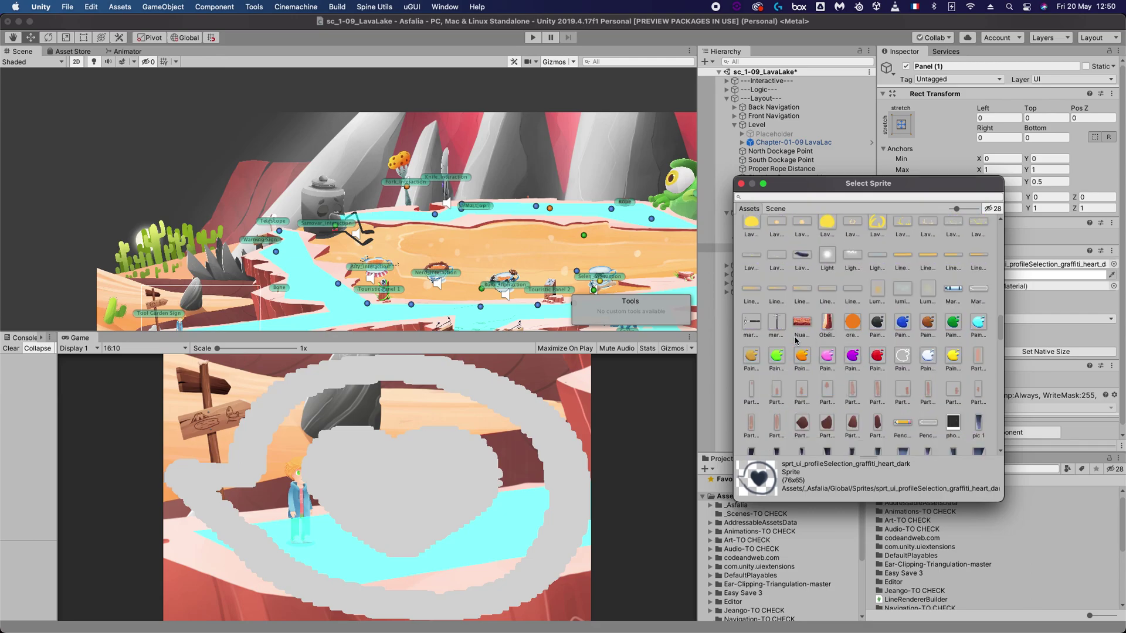
scroll(844, 345, up, 10)
scroll(858, 342, up, 10)
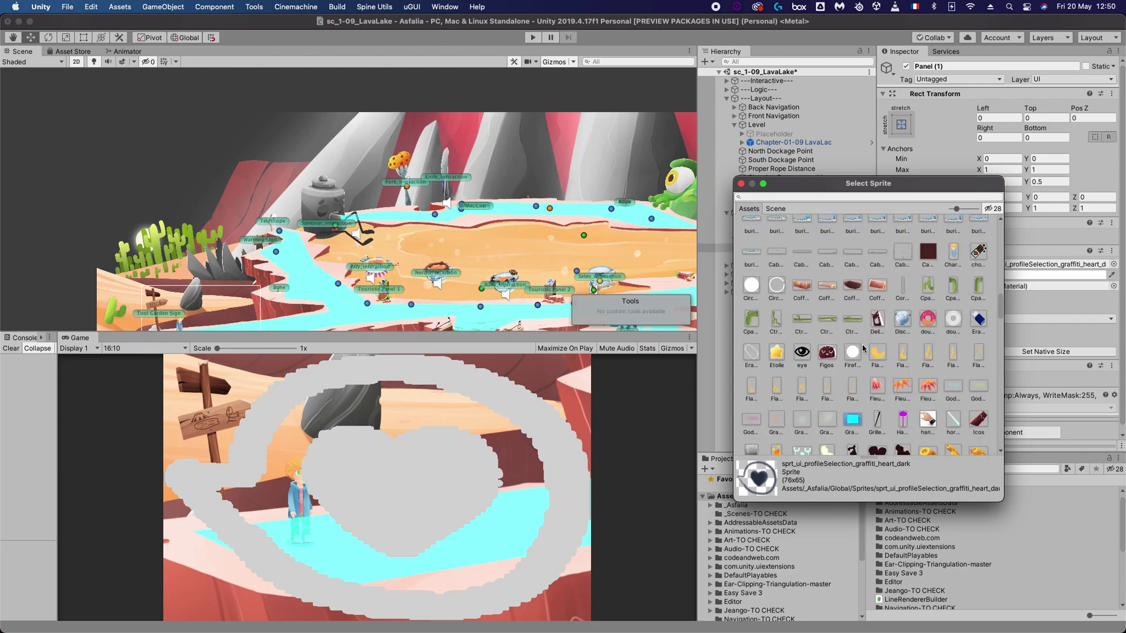
scroll(858, 346, up, 10)
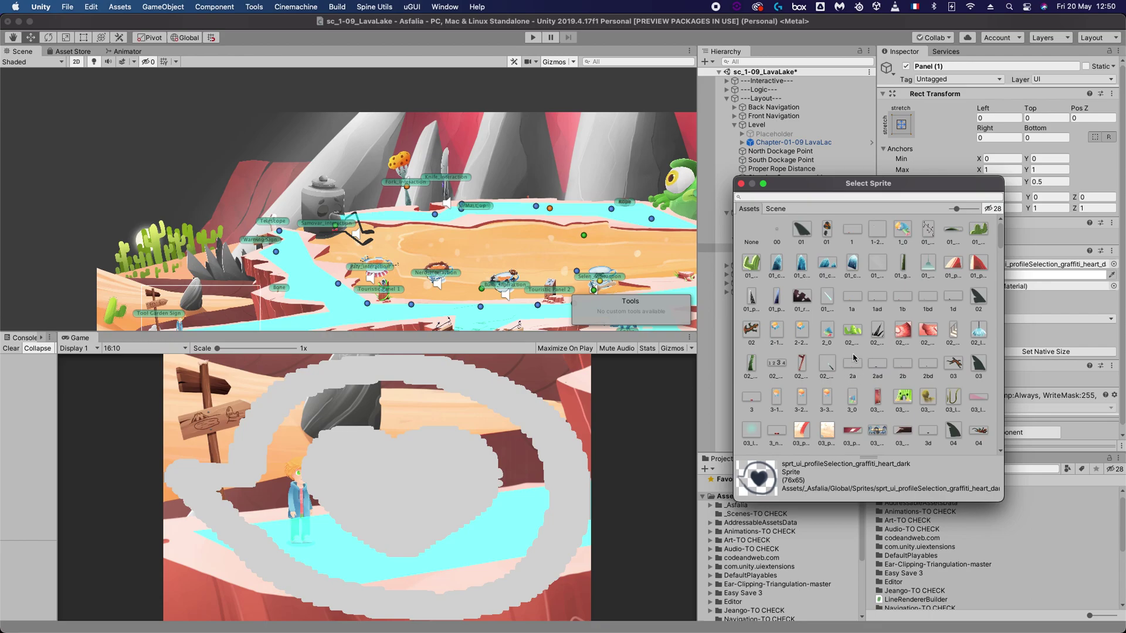
scroll(854, 354, down, 10)
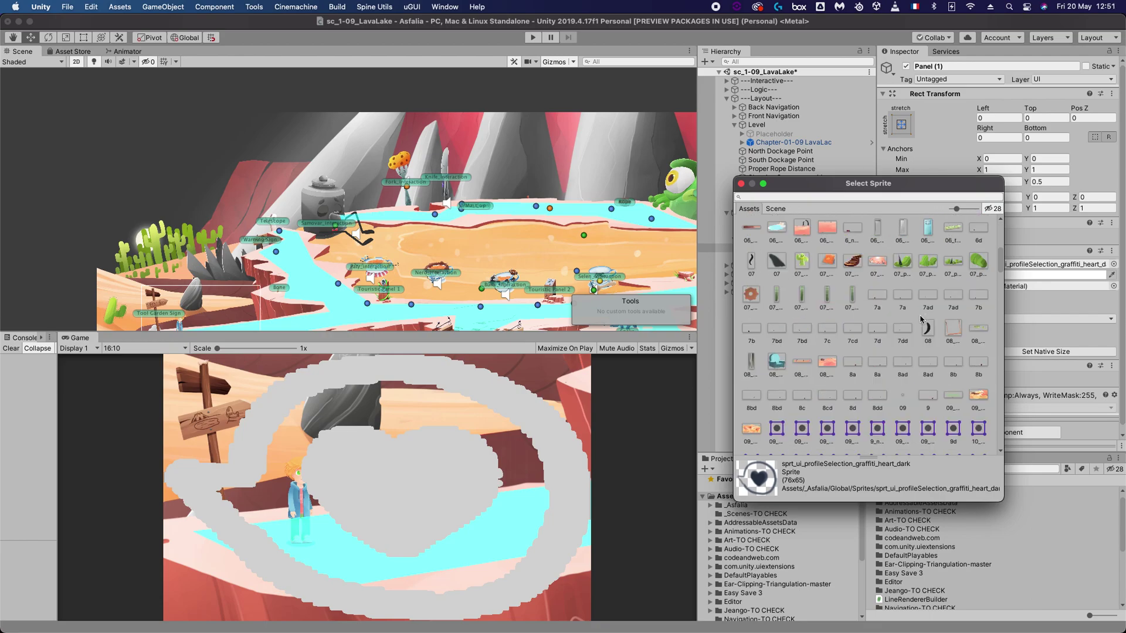
- Search 'pan' and set the Source Image to sprt_1-09_touristicPanel_tree
click(866, 197)
text(pan)
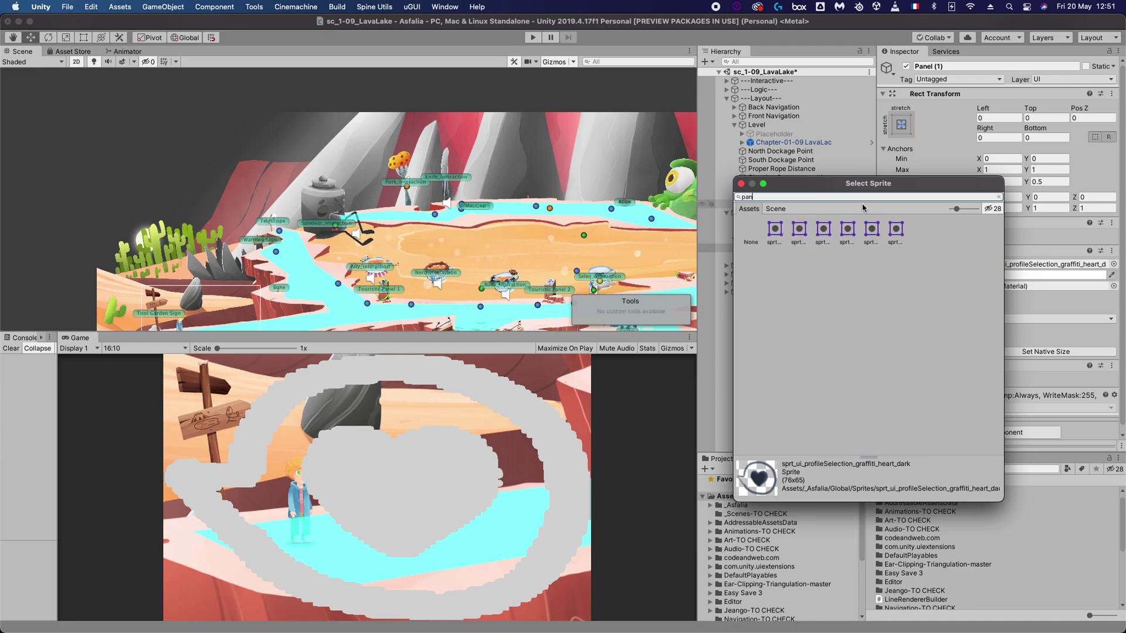
click(823, 230)
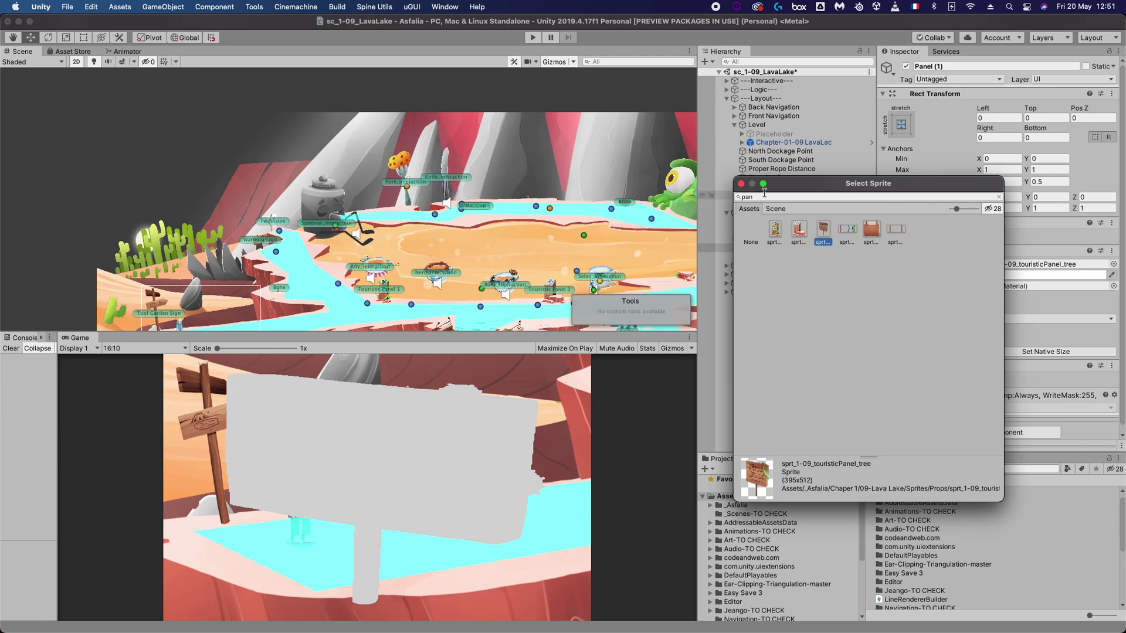
click(742, 184)
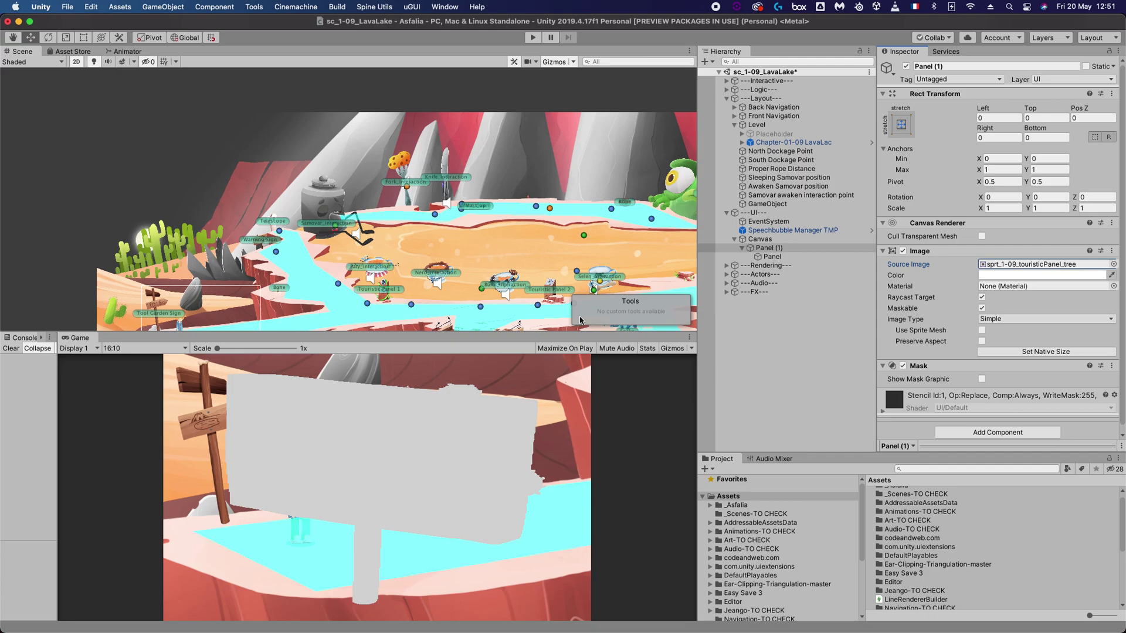
key(super+Tab)
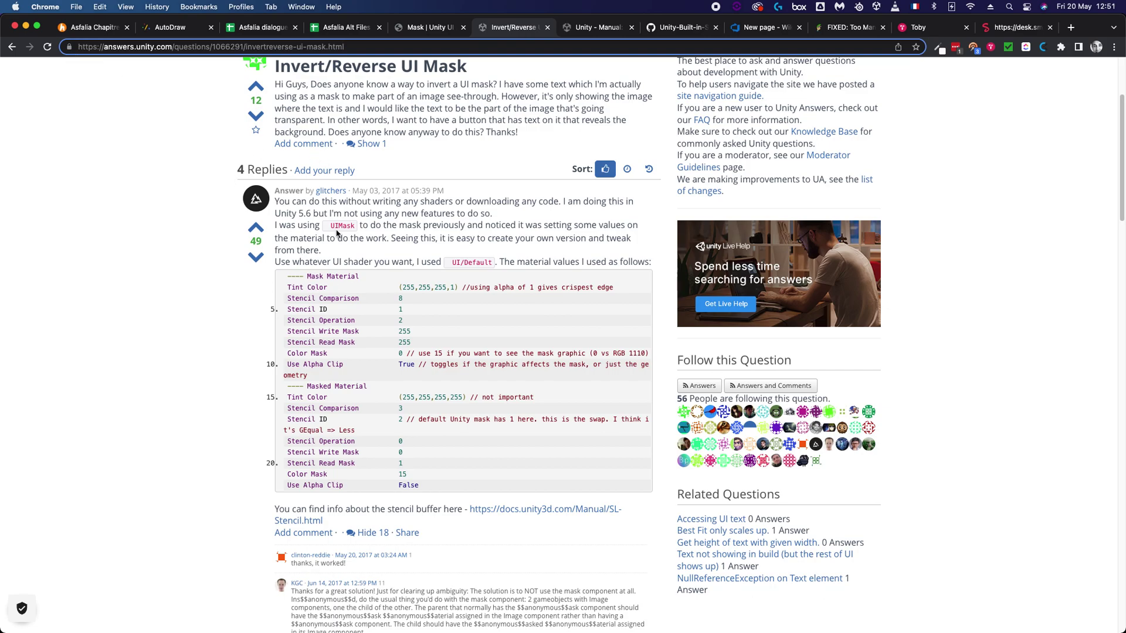
drag(346, 194, 479, 167)
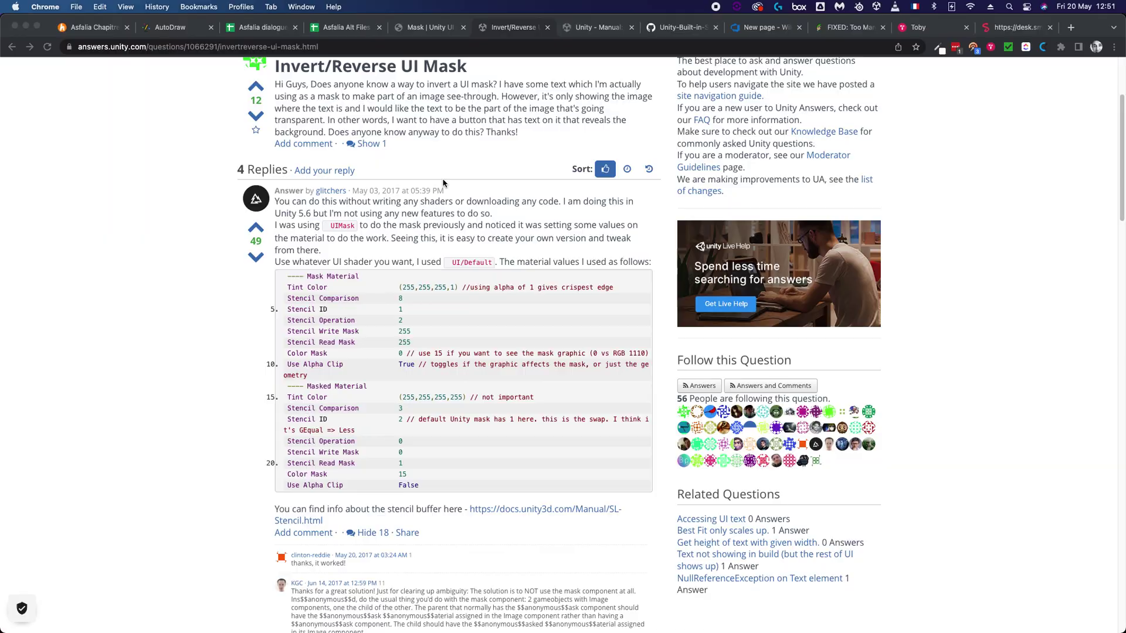
key(super+Tab)
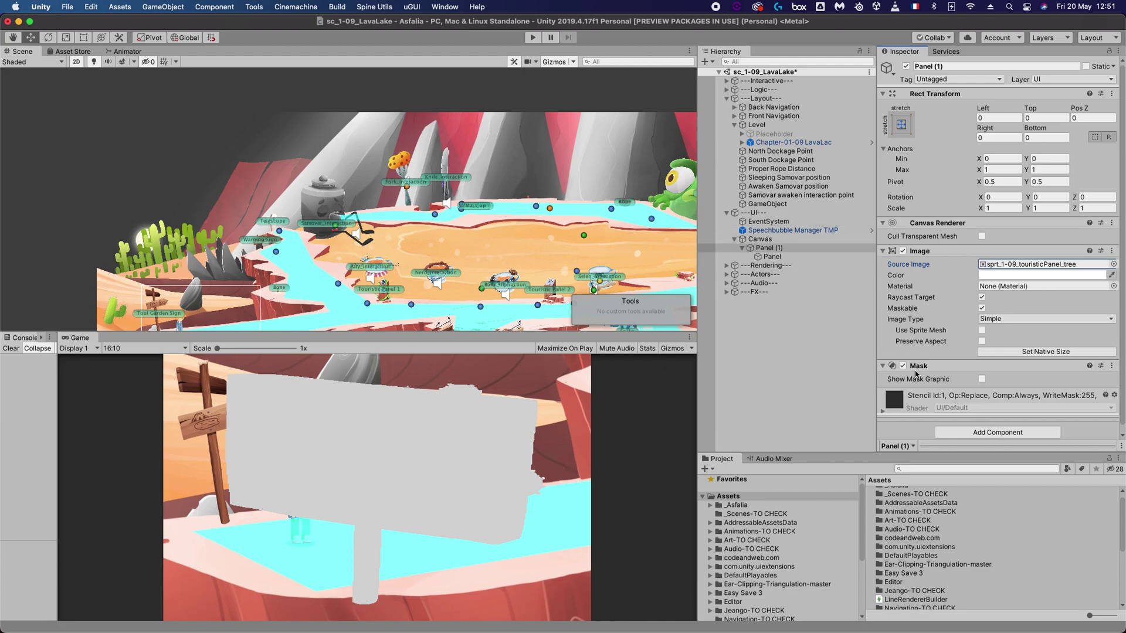
click(1111, 367)
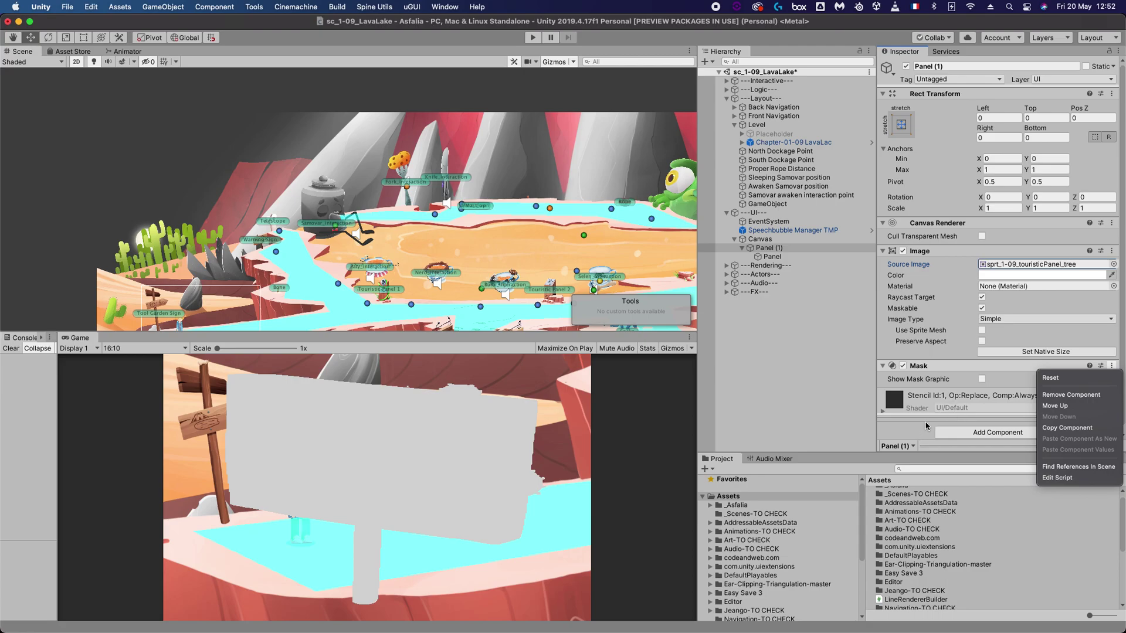
key(Escape)
click(883, 410)
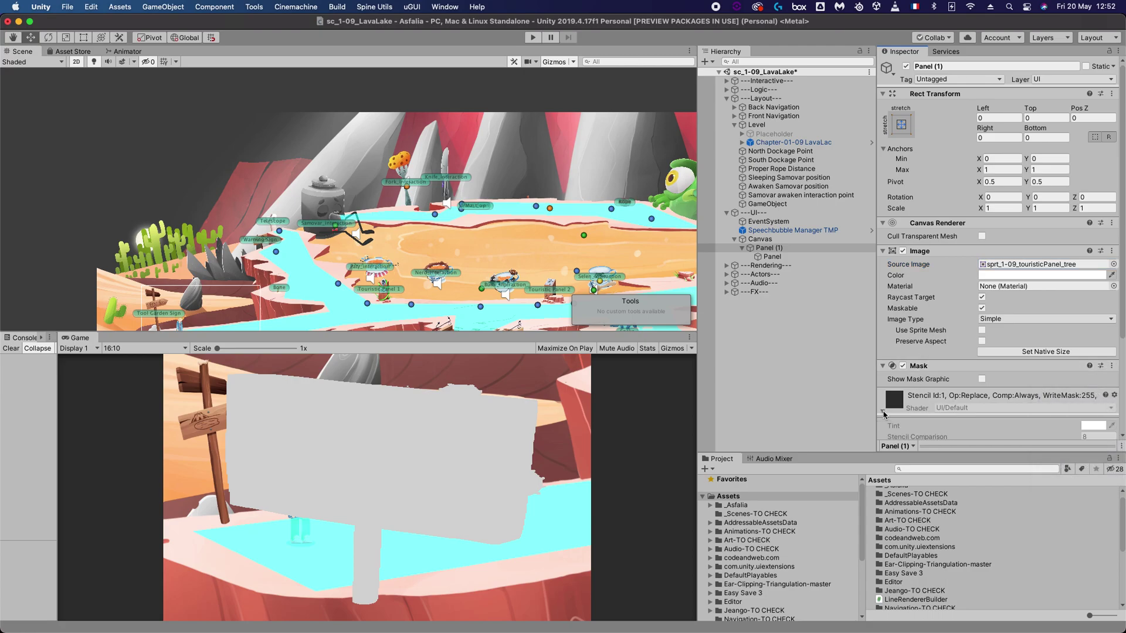
scroll(962, 396, down, 5)
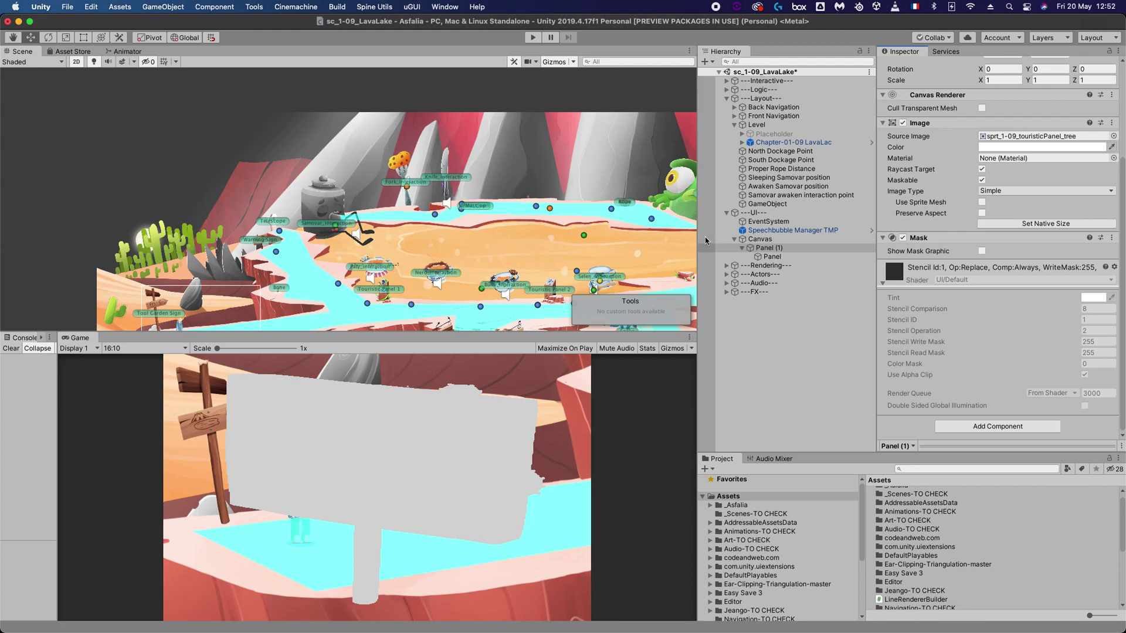
click(771, 256)
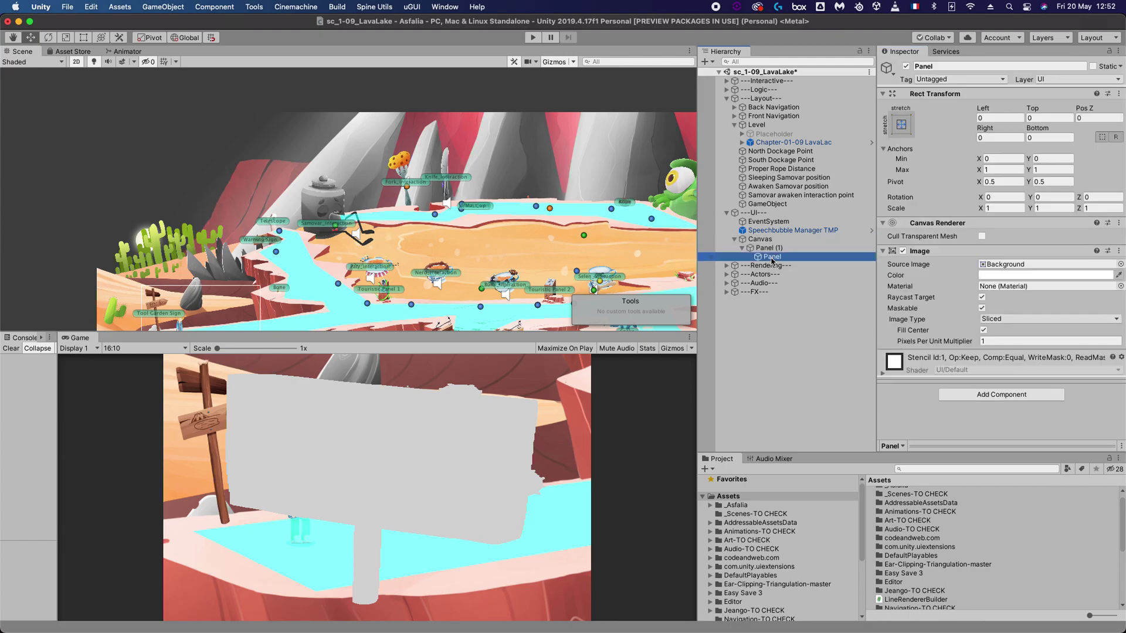
click(883, 373)
scroll(989, 393, down, 3)
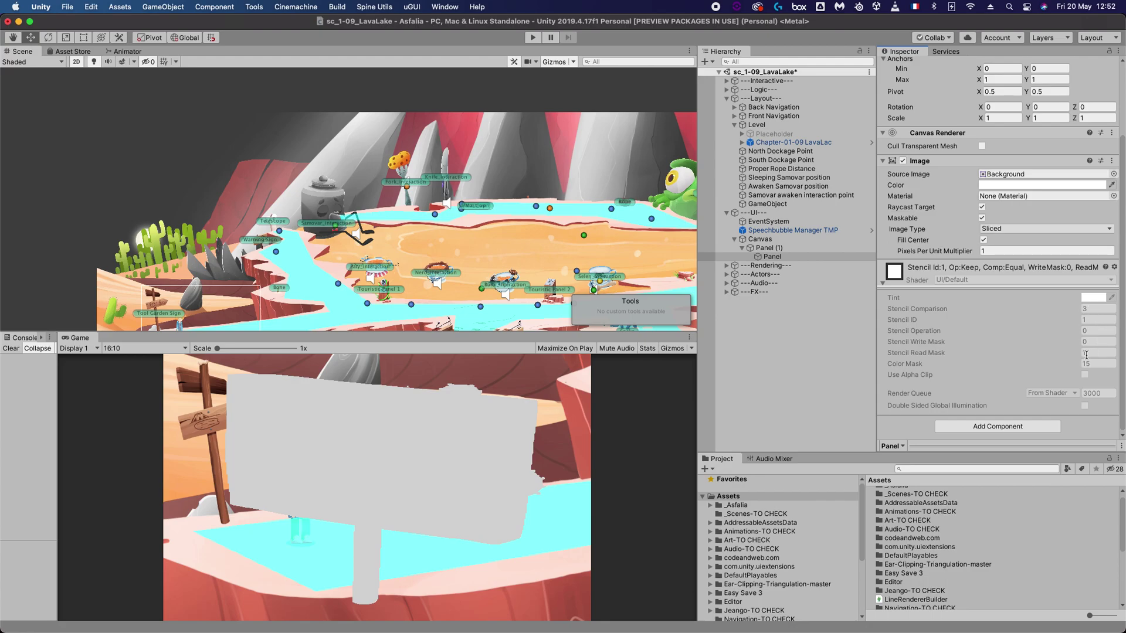
click(780, 248)
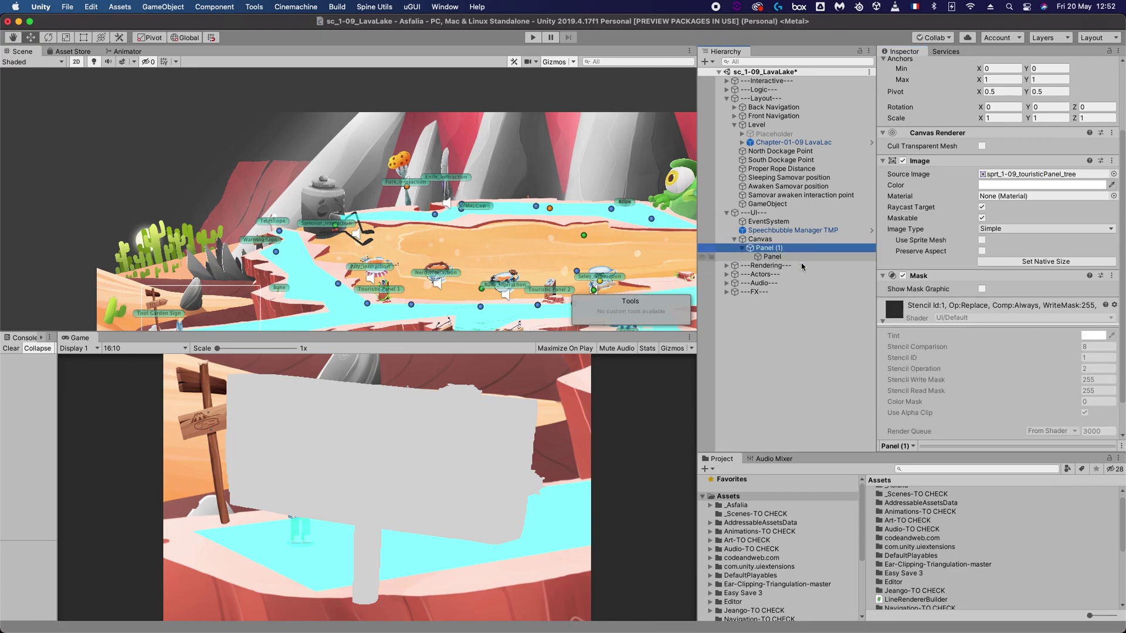
scroll(1104, 395, down, 2)
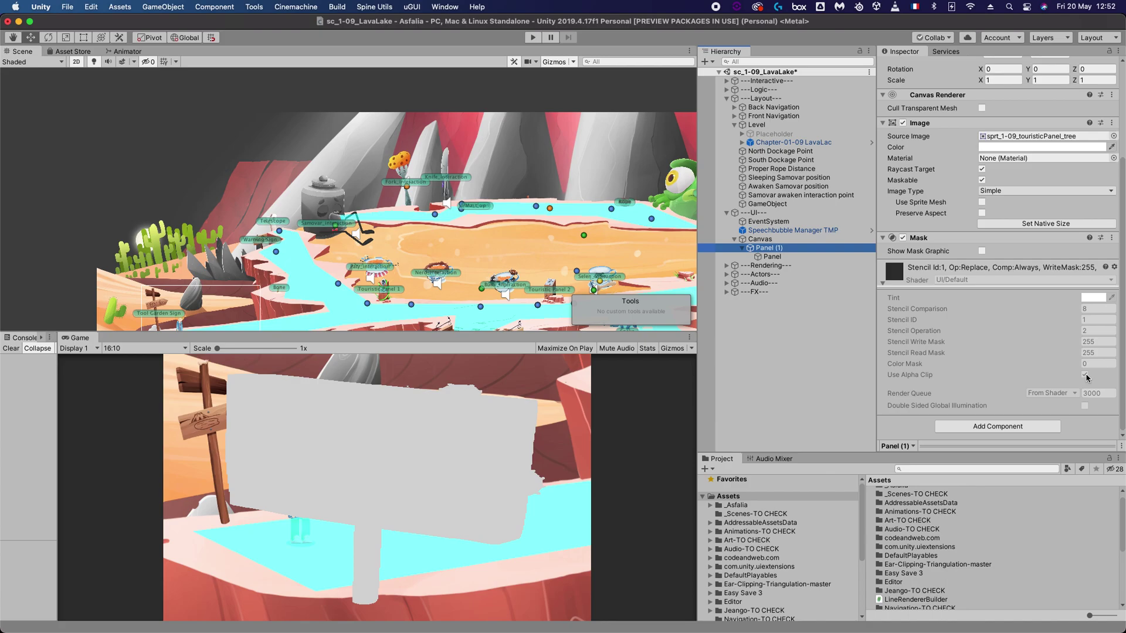
click(760, 239)
click(768, 248)
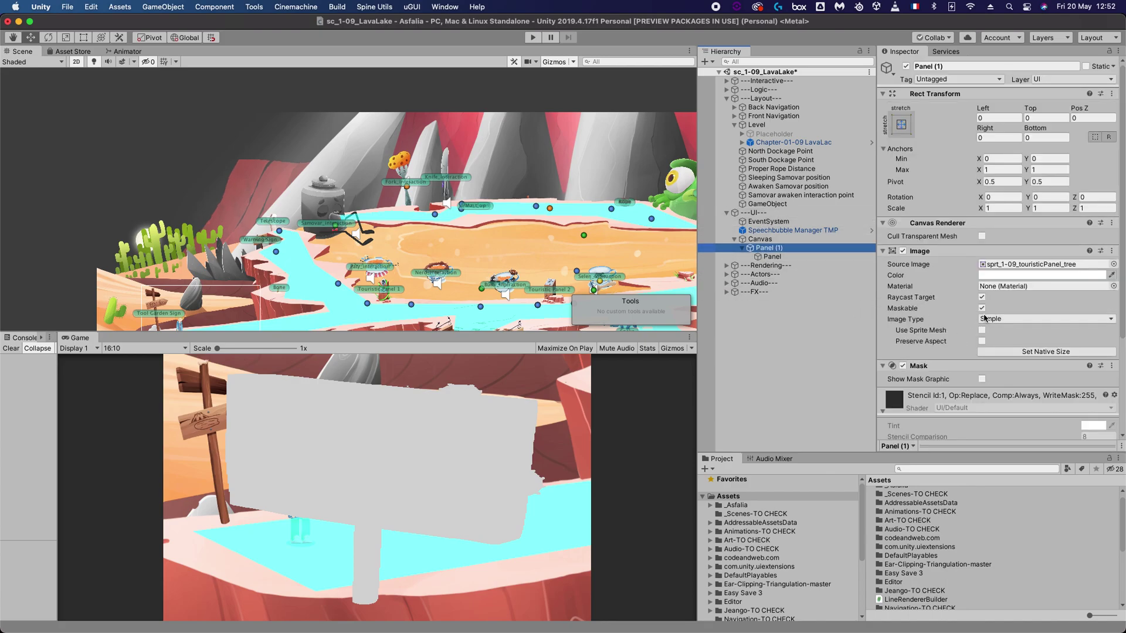
scroll(932, 331, down, 2)
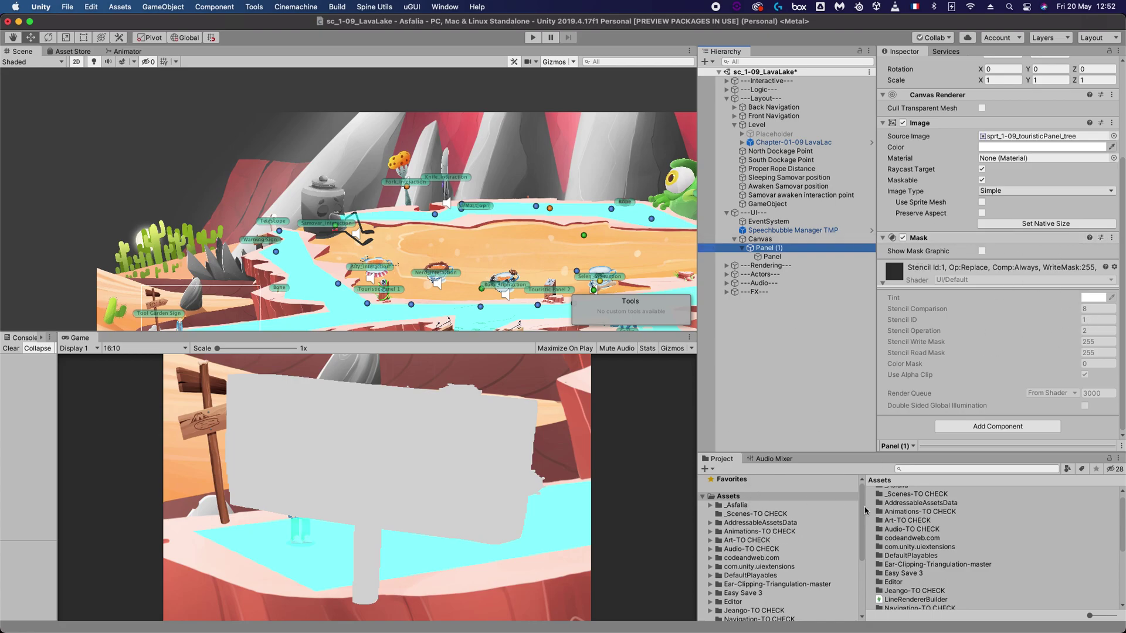
scroll(921, 548, down, 5)
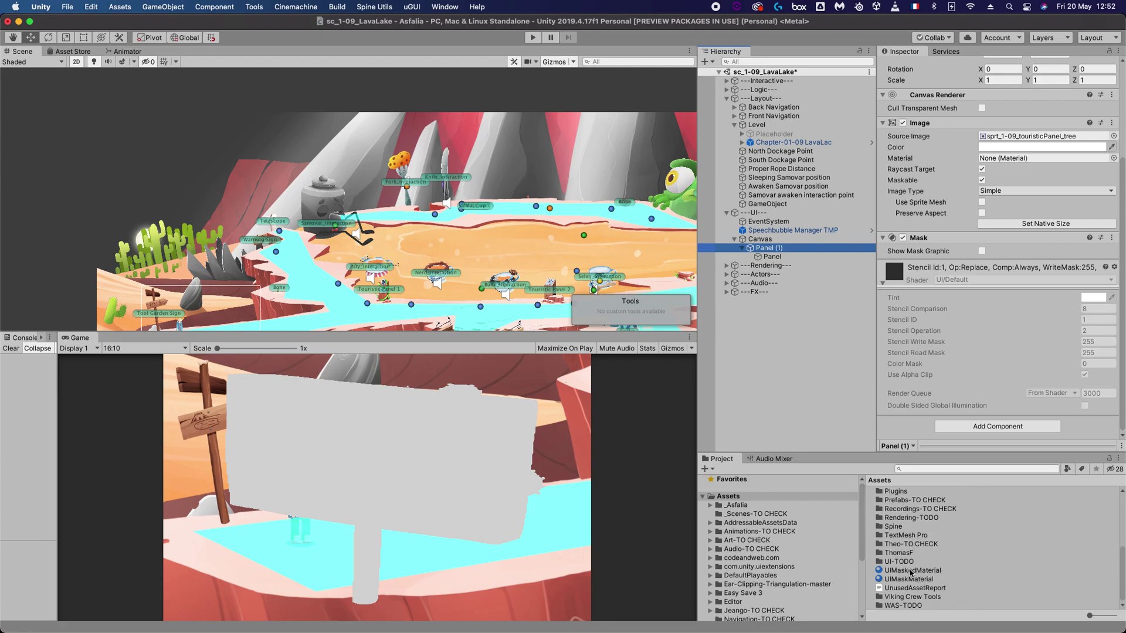
click(908, 570)
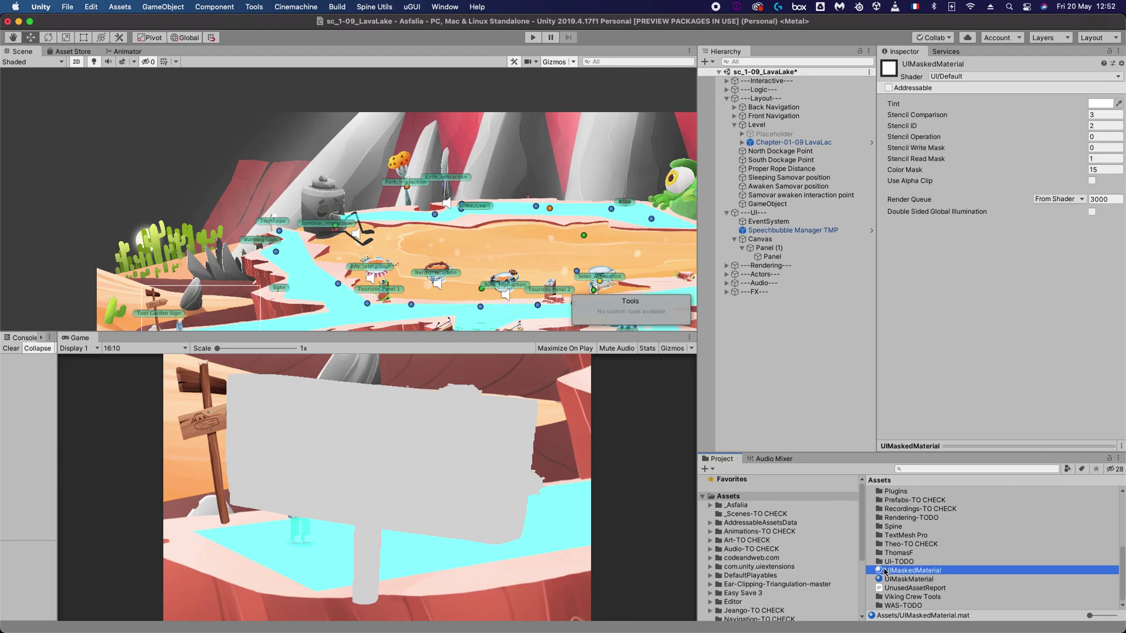
click(909, 581)
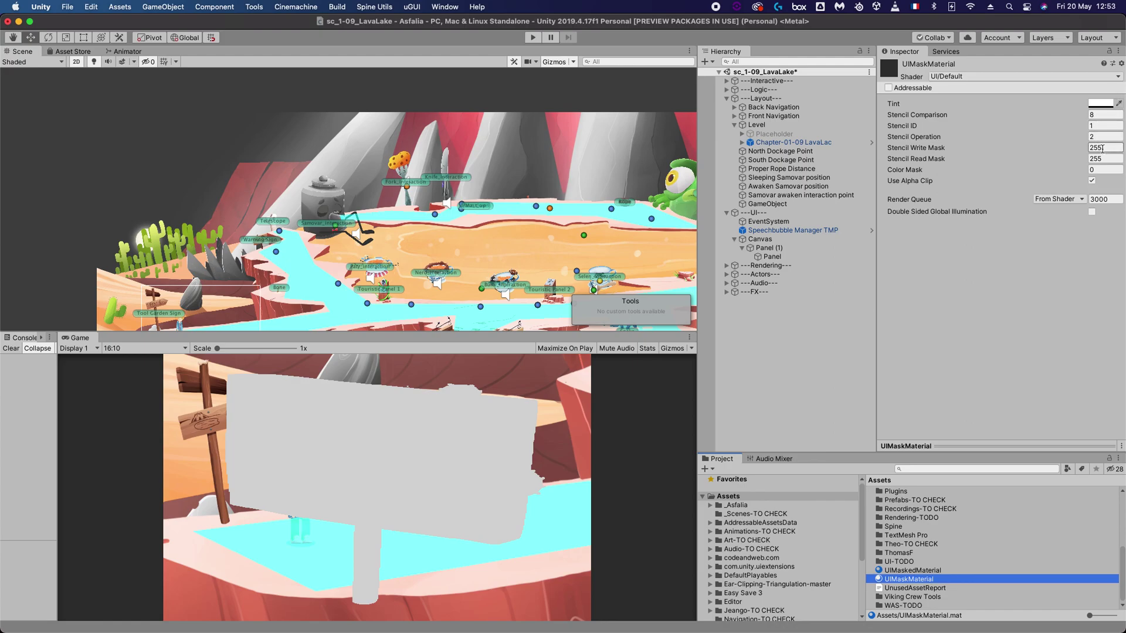
click(1093, 181)
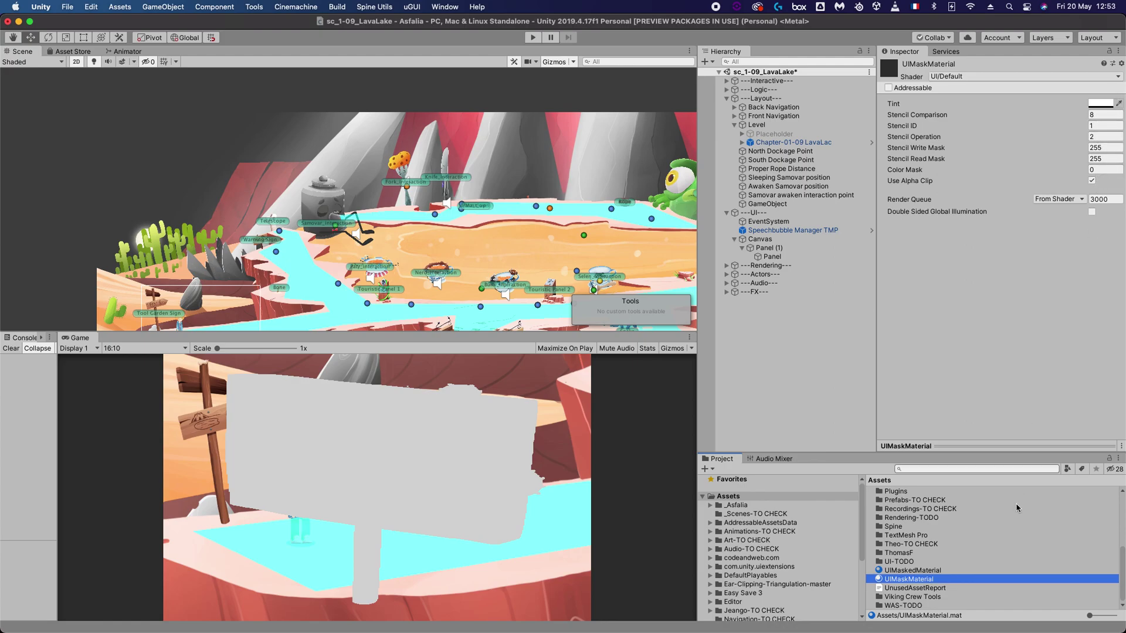
click(769, 247)
scroll(1091, 340, down, 5)
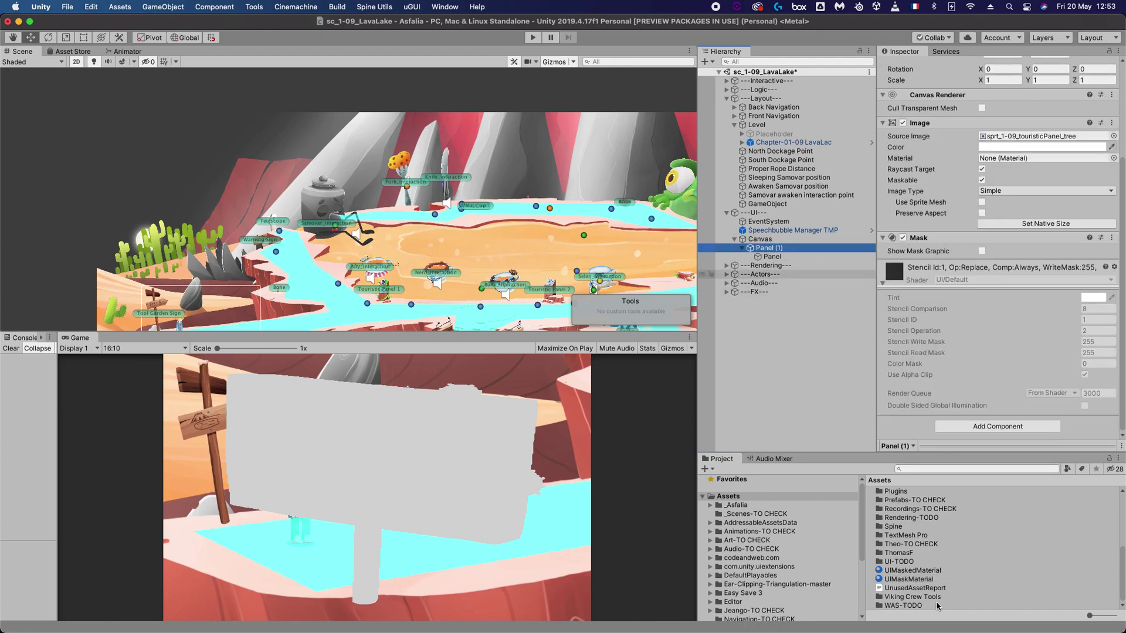
click(796, 257)
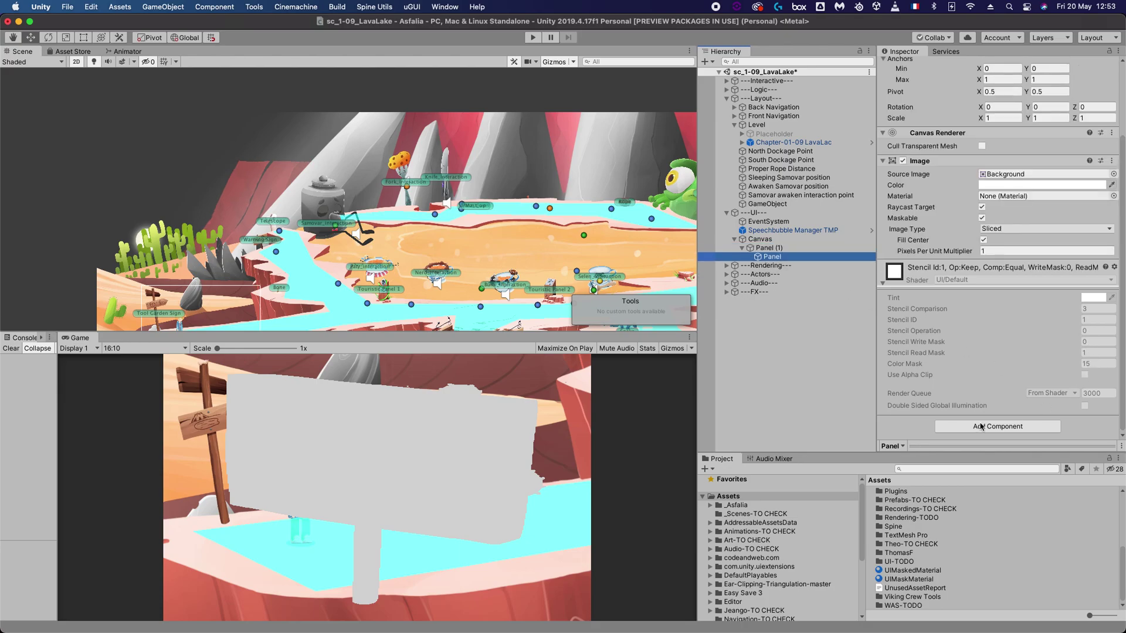
click(916, 570)
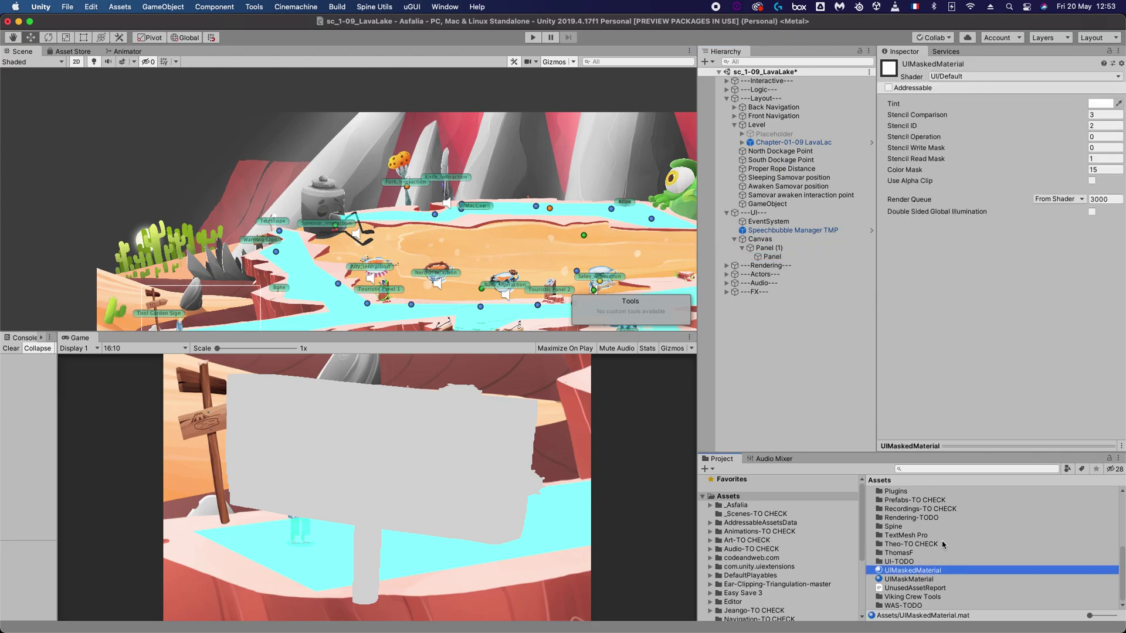
click(1100, 126)
click(770, 248)
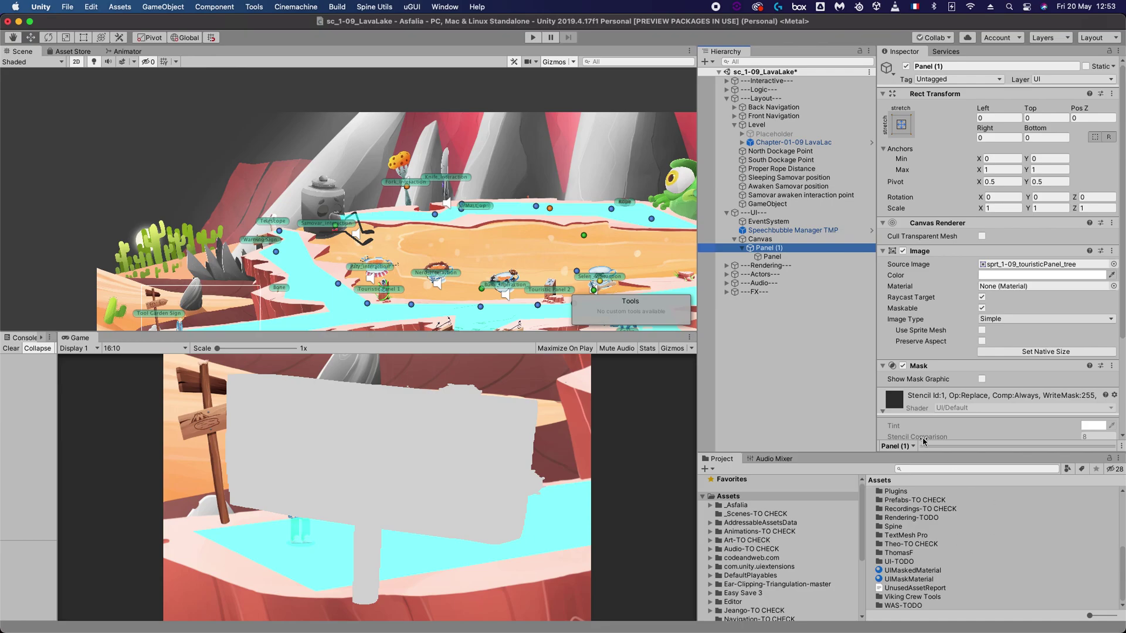
- Remove Panel (1)'s Mask component and assign UIMaskMaterial as its Material
scroll(980, 330, down, 4)
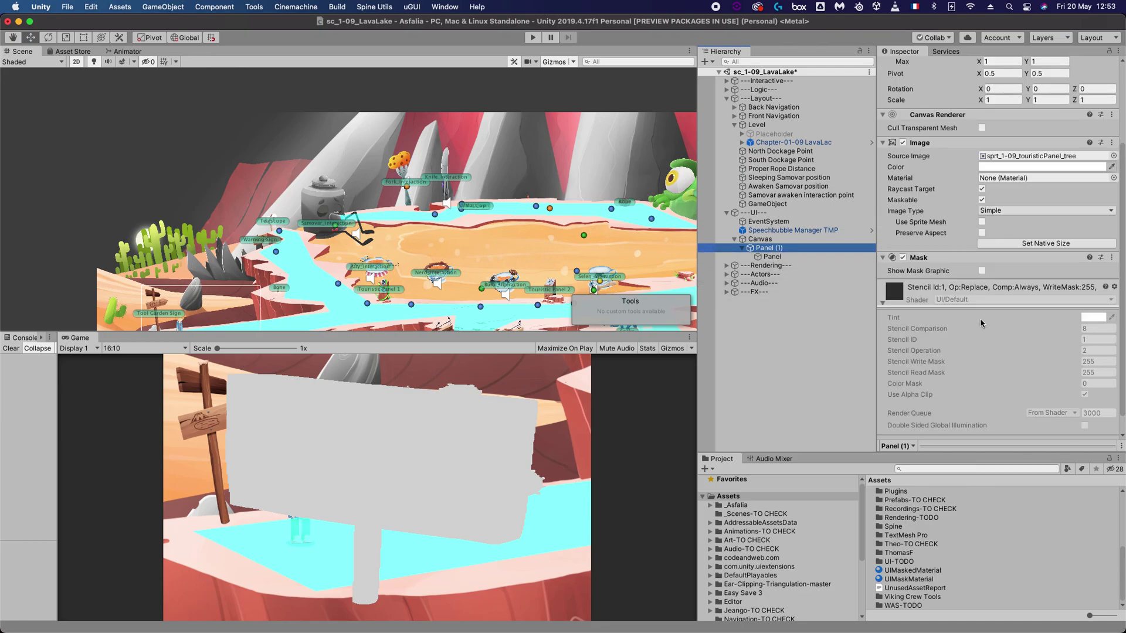
click(1111, 258)
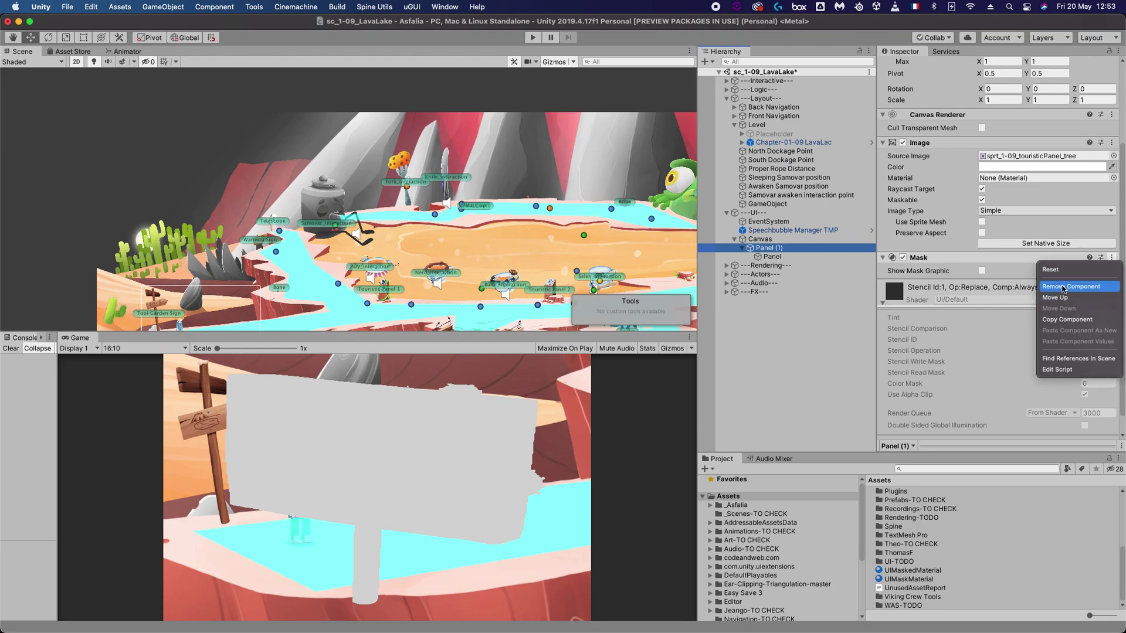
click(1071, 286)
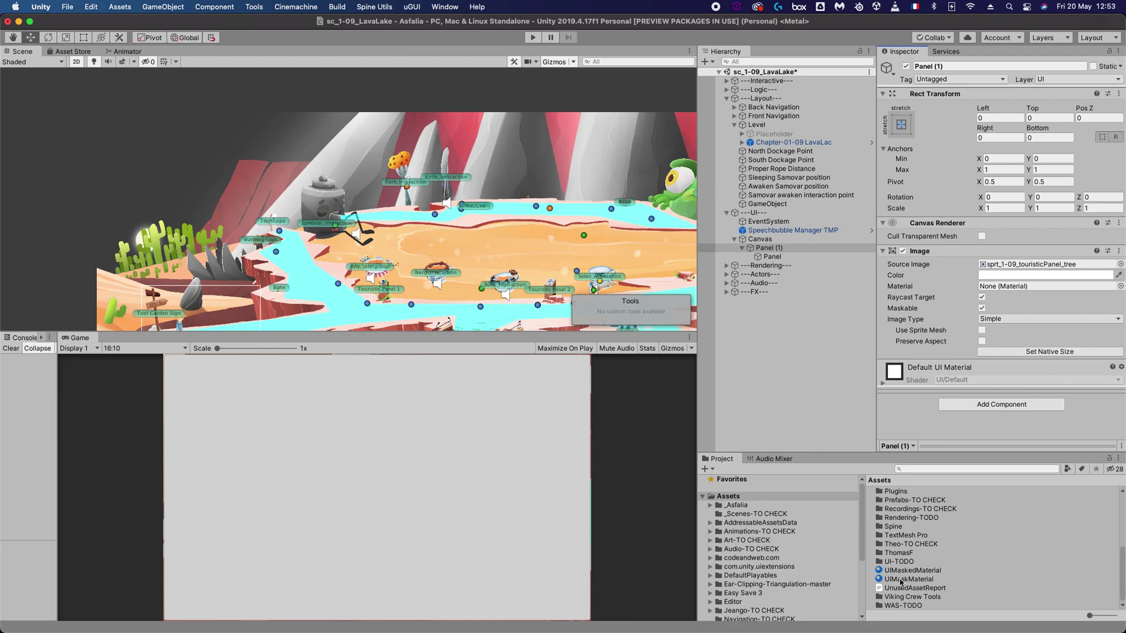
drag(903, 580, 1015, 289)
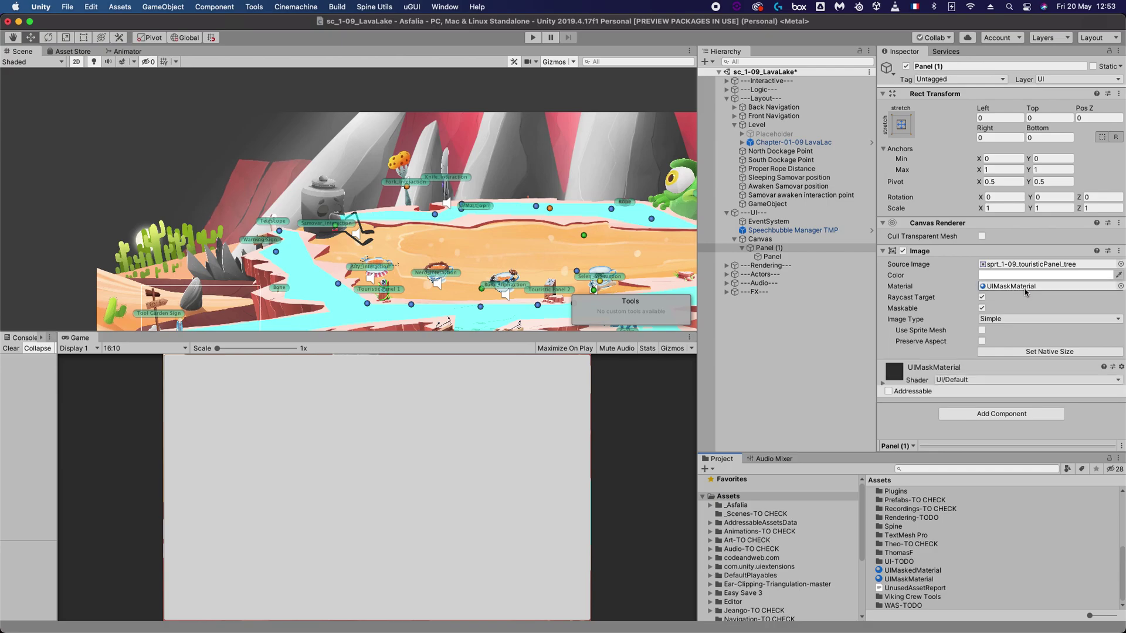
- Assign UIMaskedMaterial as the inner Panel's Material
click(774, 256)
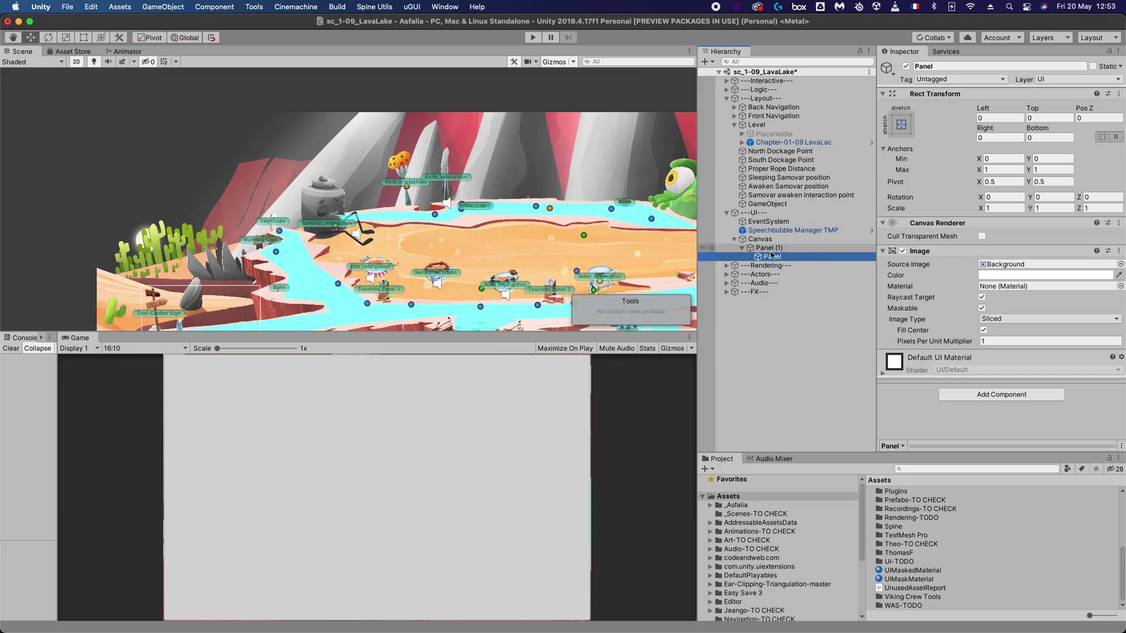
drag(906, 572, 1003, 288)
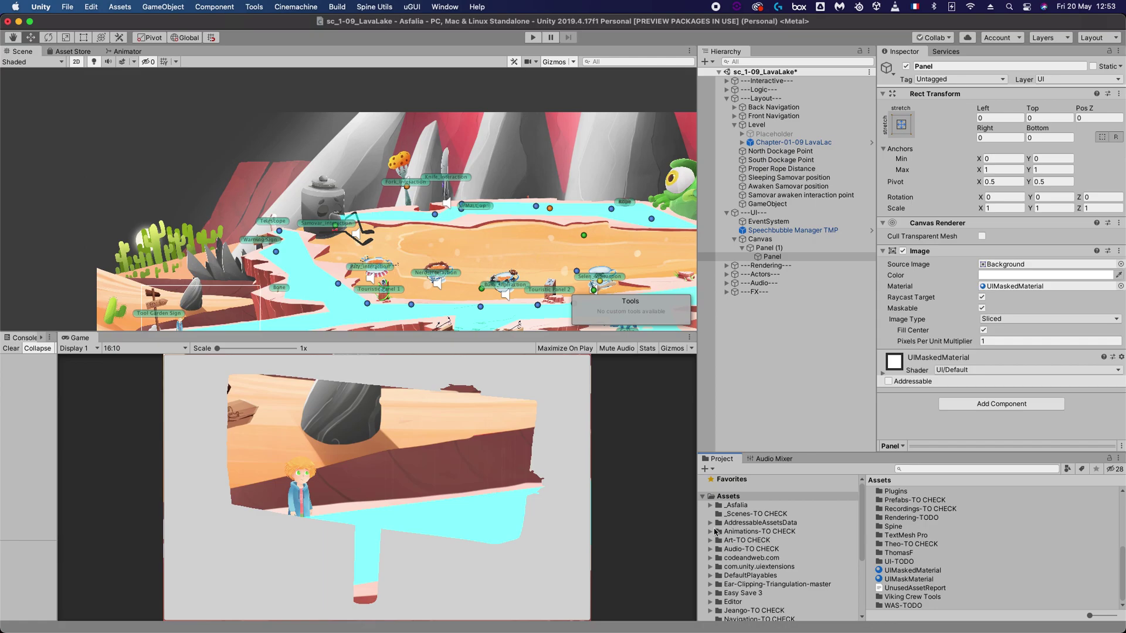
click(765, 248)
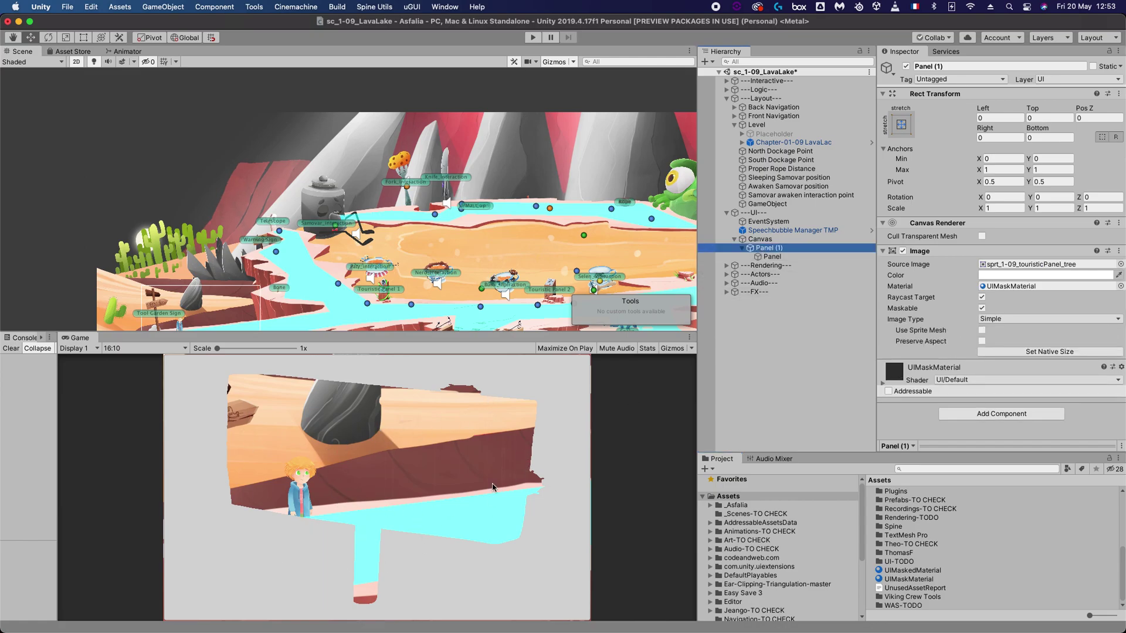
- Anchor Panel (1) to the center-middle preset
click(905, 126)
click(964, 234)
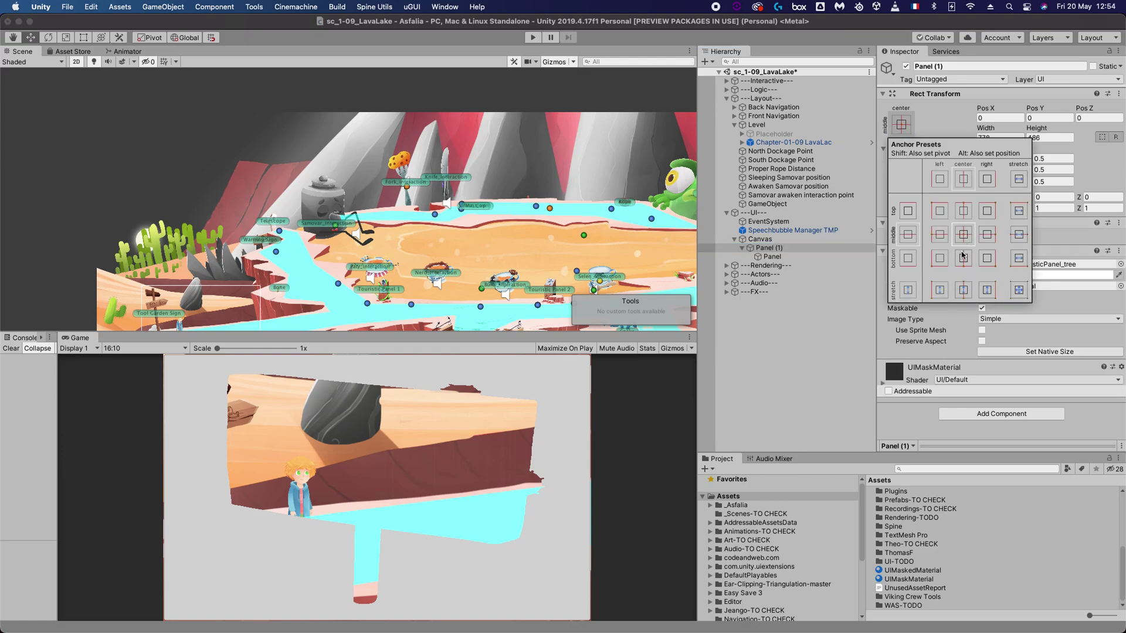
click(966, 108)
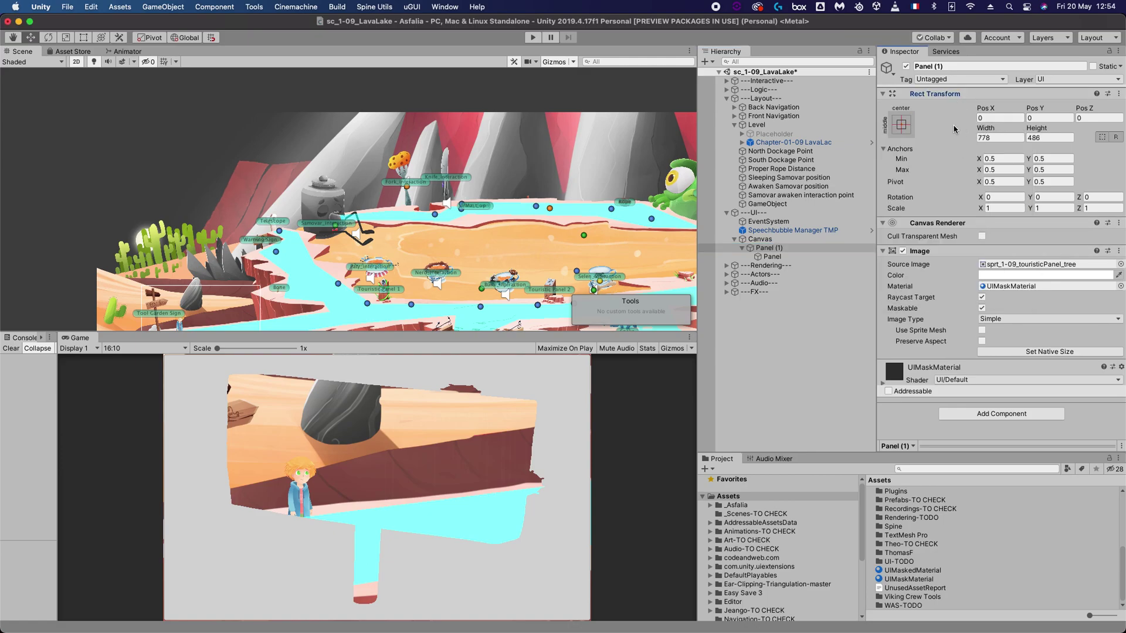
- Narrow Panel (1)'s Width to 472.5
key(Left)
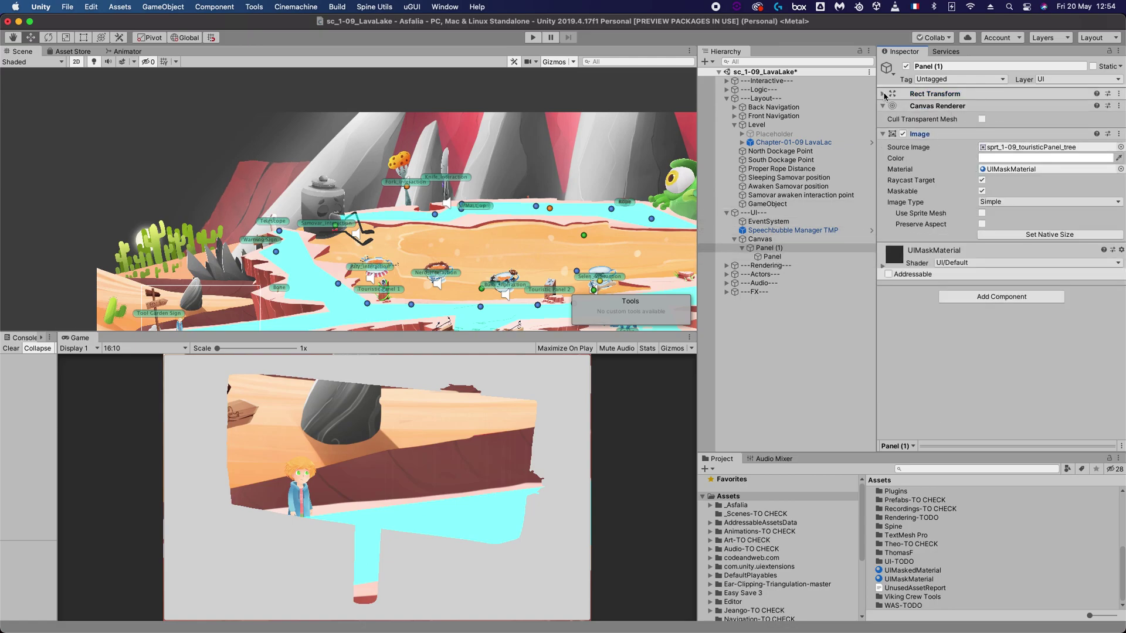
click(892, 94)
drag(984, 133, 738, 203)
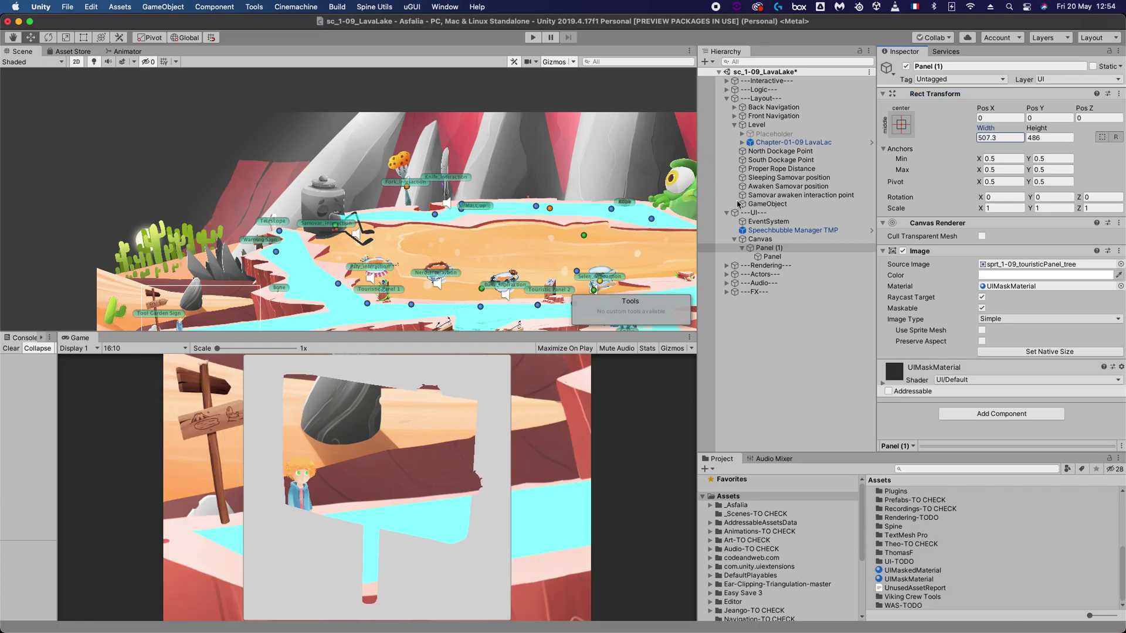
click(772, 256)
key(Up)
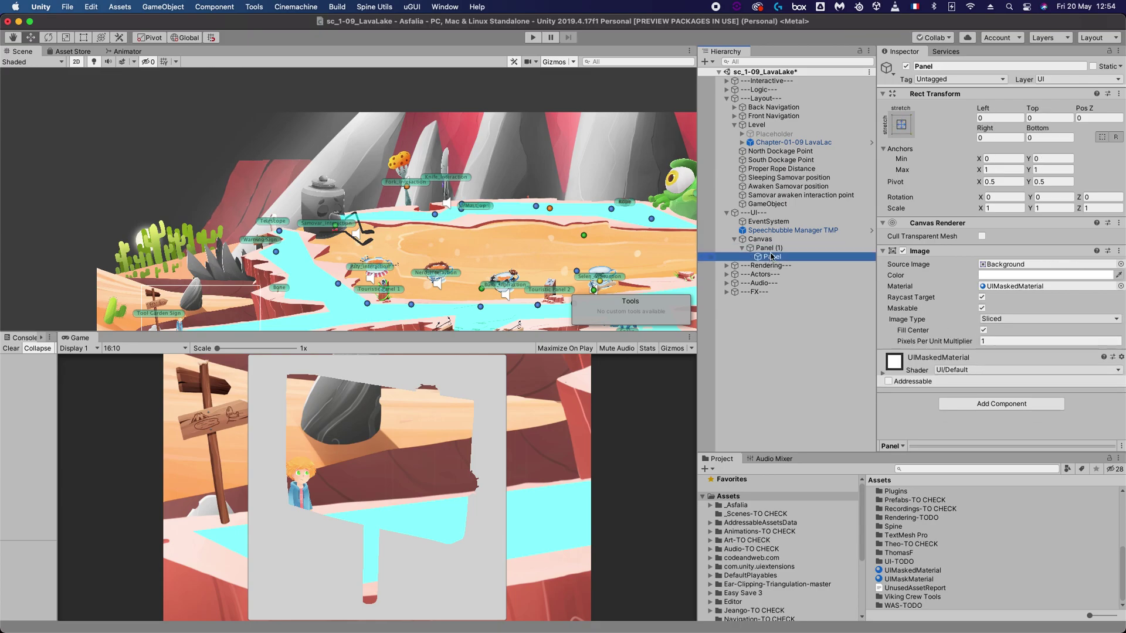
- Undo Panel (1)'s width back to 778 and move the inner Panel directly under Canvas
key(Down)
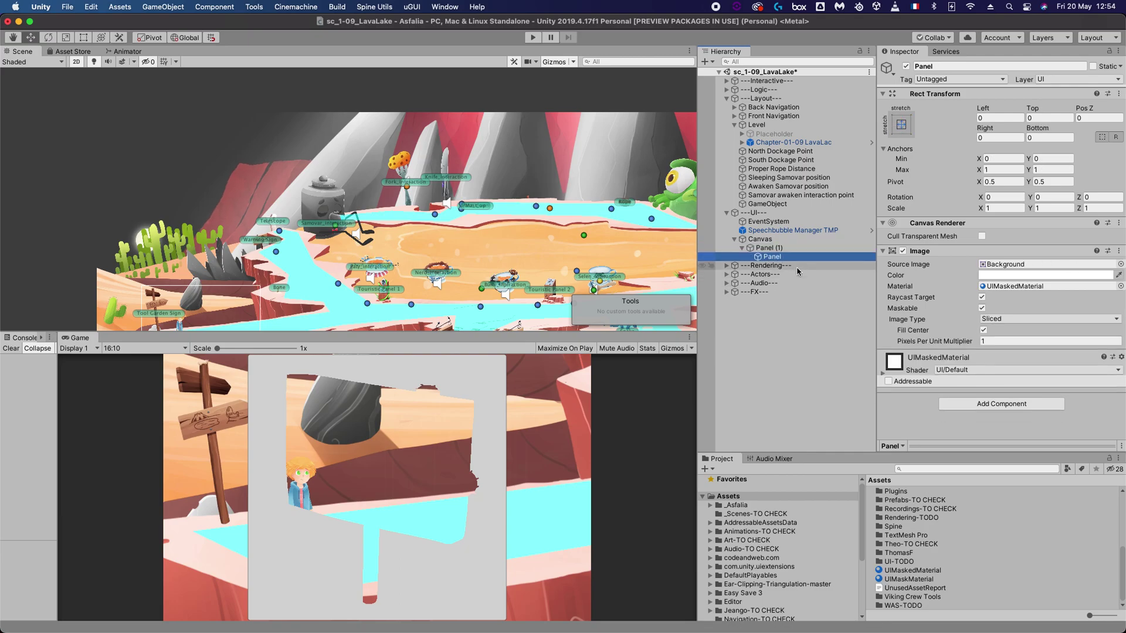
key(Up)
key(Down)
key(Up)
key(super+z)
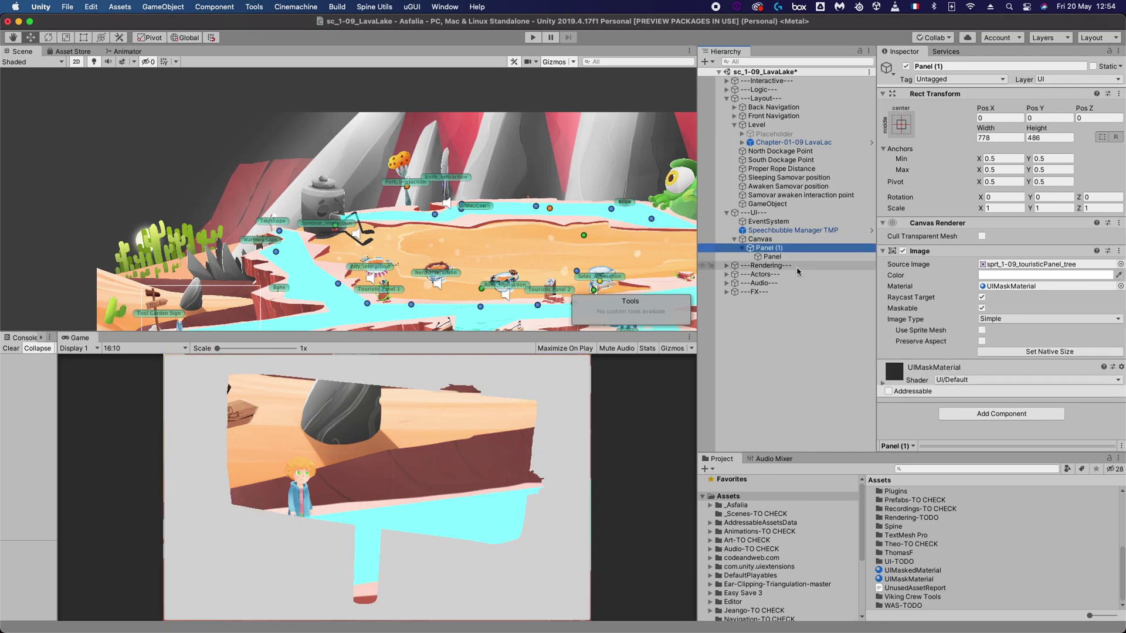
click(767, 259)
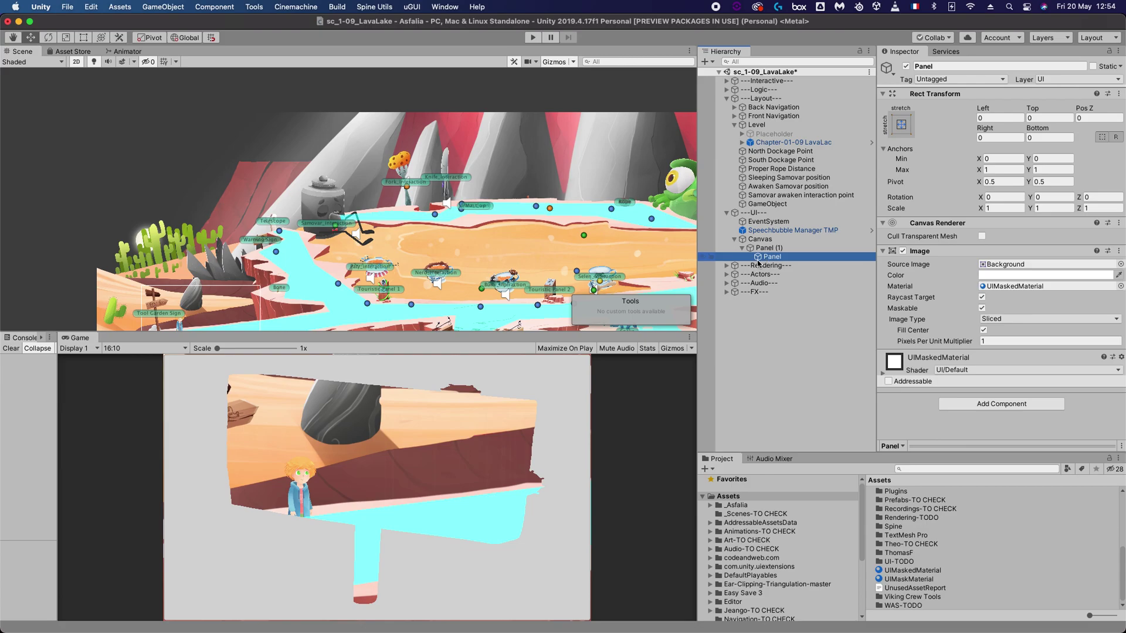
mouse_move(763, 259)
mouse_down()
mouse_move(767, 244)
mouse_move(760, 258)
mouse_move(752, 244)
mouse_up()
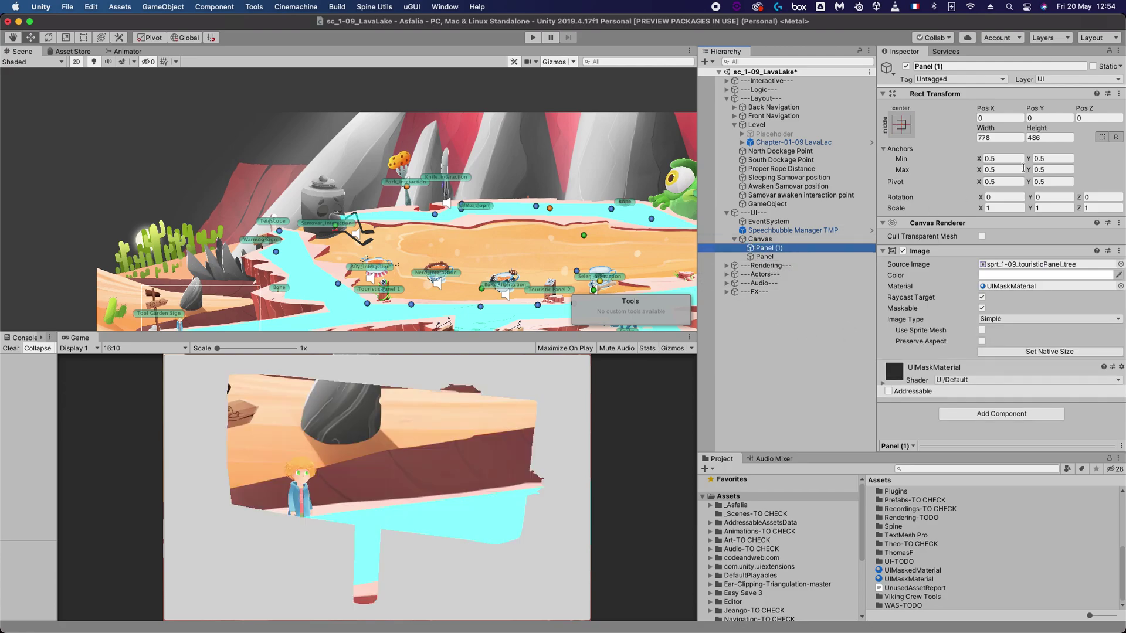
- Resize Panel (1) to Width 438.8 and Height 295.4 in the Rect Transform
drag(986, 132, 912, 162)
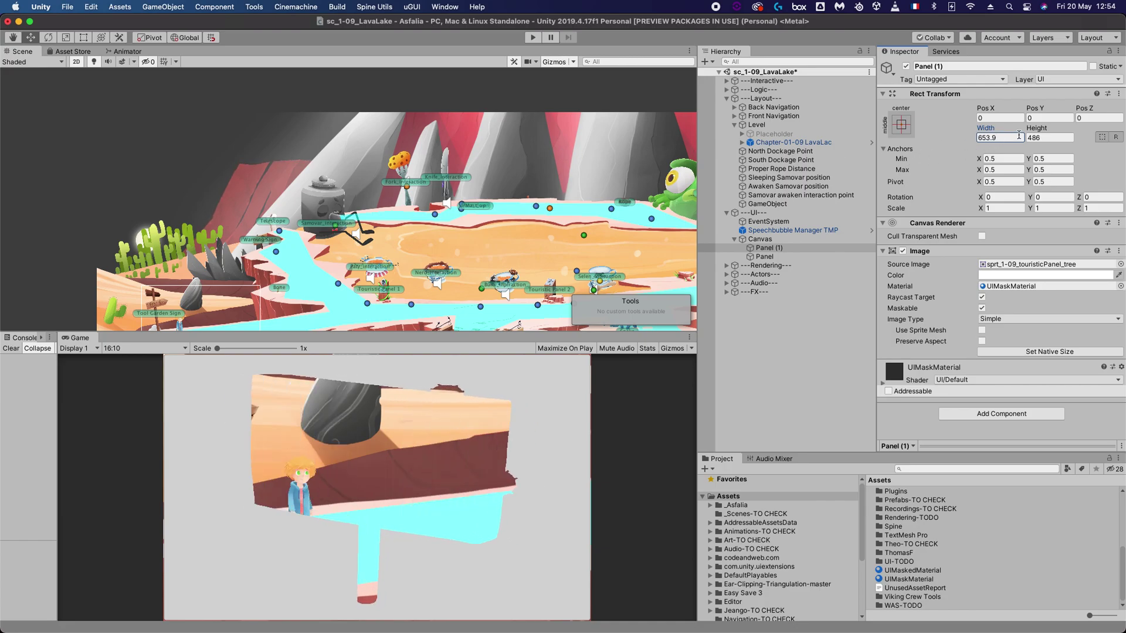
drag(1036, 129, 916, 141)
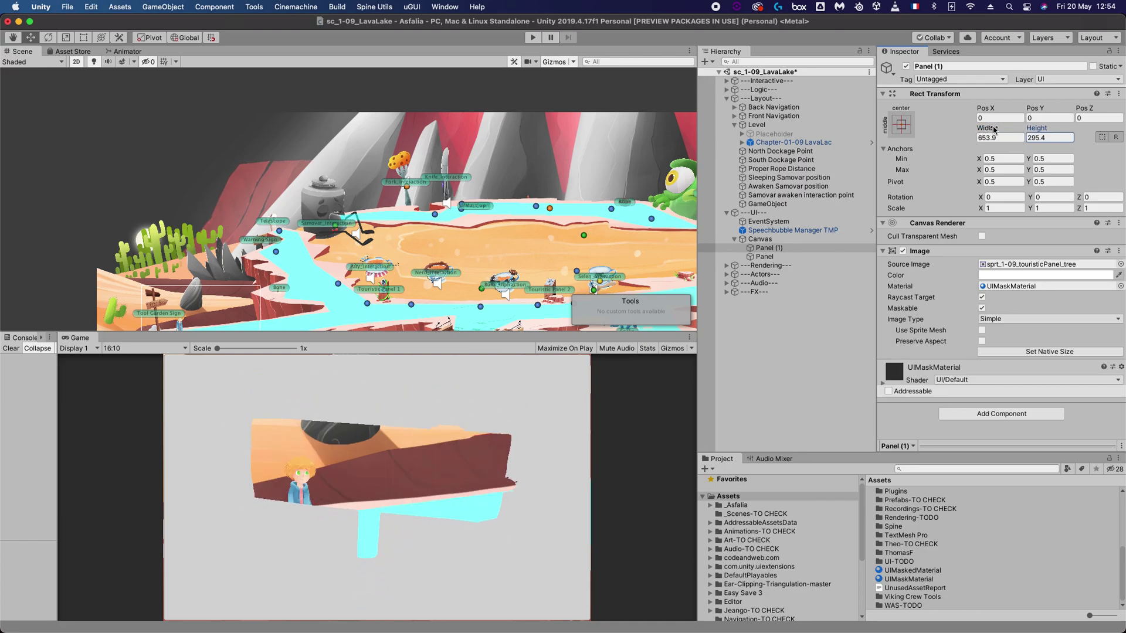
drag(992, 129, 813, 132)
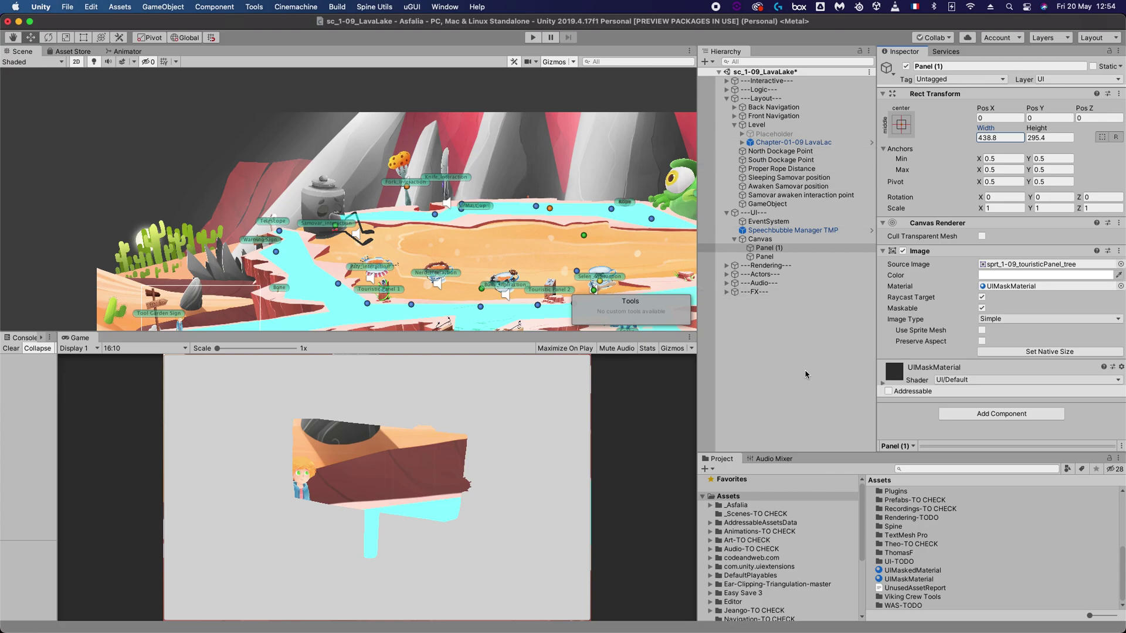